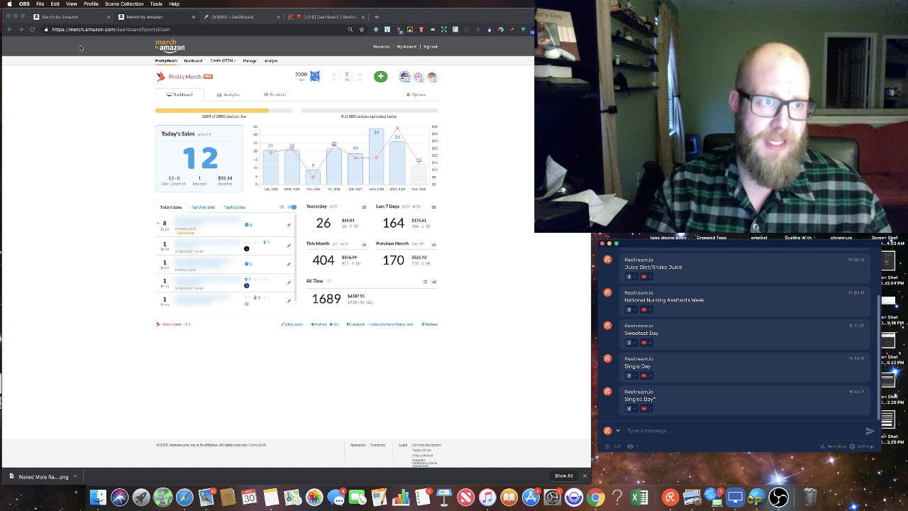
Step: Bring the PrettyMerch Analytics tab forward, showing monthly sales from 07/08/18 to 04/30/19 (1689 total)
{"action": "left_click", "coordinate": [76, 19]}
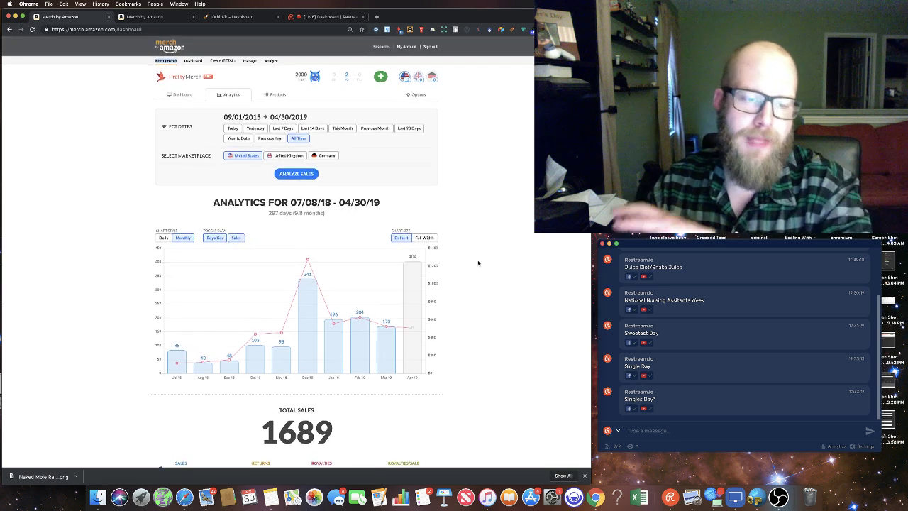
Step: Scroll past the totals, 297-day averages, records, product types and colours to the Products Sold table of 305 designs
{"action": "scroll", "coordinate": [478, 263], "scroll_direction": "down", "scroll_amount": 5}
{"action": "scroll", "coordinate": [479, 263], "scroll_direction": "down", "scroll_amount": 5}
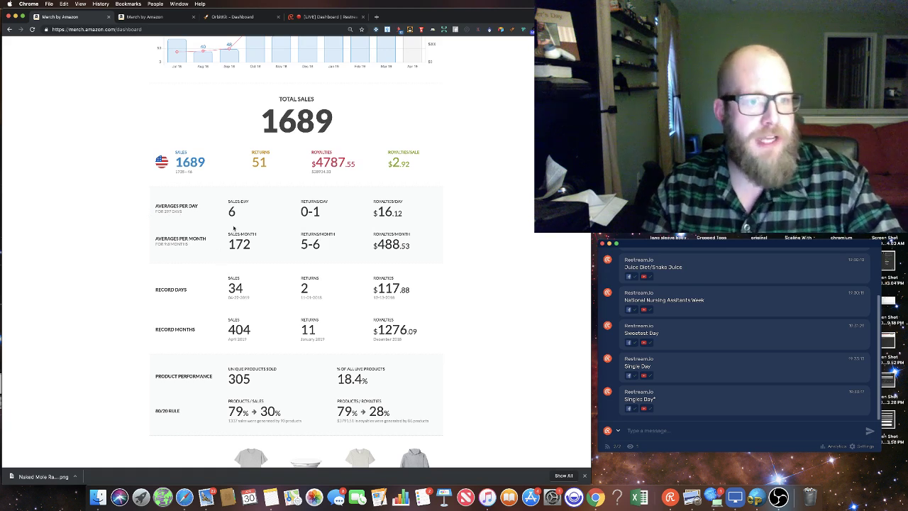
{"action": "left_click_drag", "start_coordinate": [153, 211], "coordinate": [245, 213]}
{"action": "left_click", "coordinate": [399, 215]}
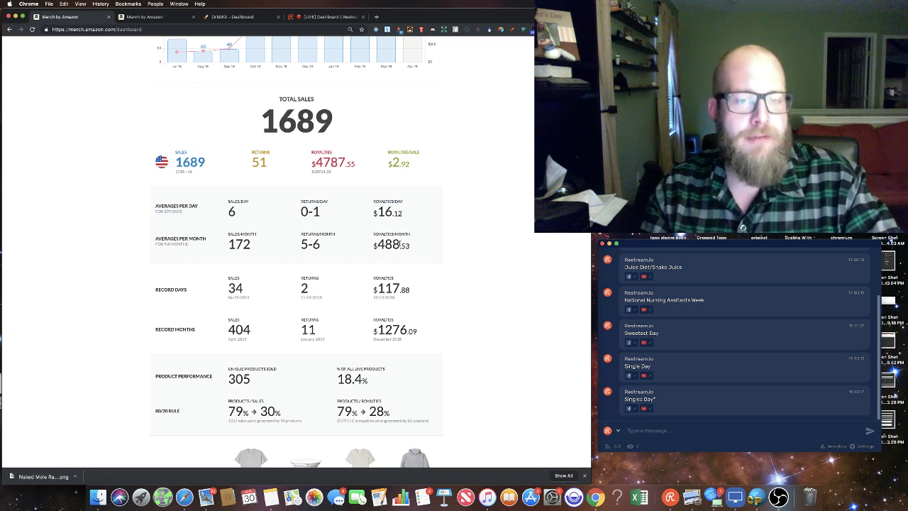
{"action": "scroll", "coordinate": [355, 241], "scroll_direction": "down", "scroll_amount": 8}
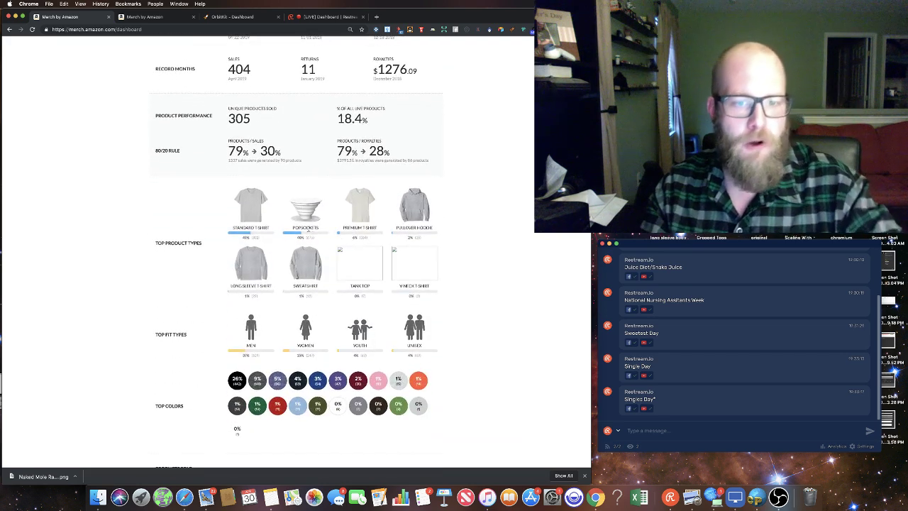
{"action": "scroll", "coordinate": [309, 231], "scroll_direction": "down", "scroll_amount": 4}
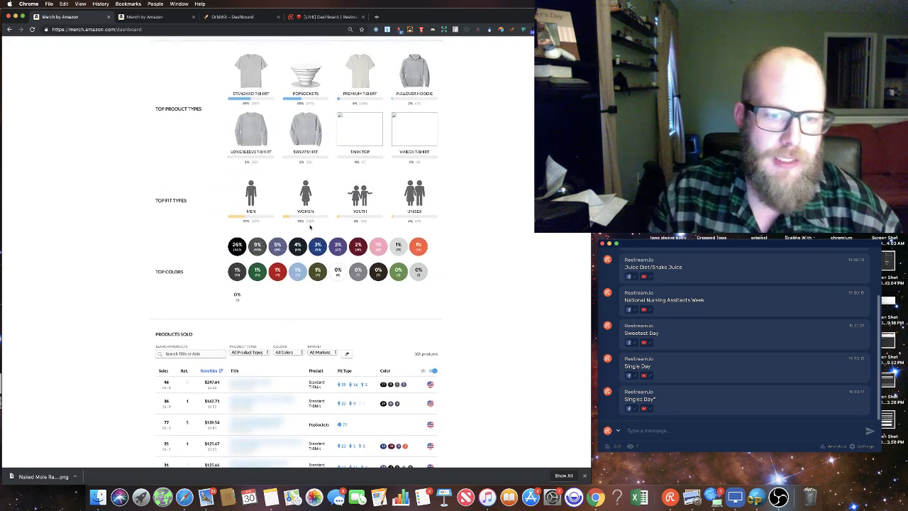
{"action": "scroll", "coordinate": [310, 226], "scroll_direction": "down", "scroll_amount": 20}
{"action": "scroll", "coordinate": [253, 181], "scroll_direction": "up", "scroll_amount": 10}
{"action": "scroll", "coordinate": [252, 181], "scroll_direction": "down", "scroll_amount": 5}
{"action": "scroll", "coordinate": [239, 183], "scroll_direction": "up", "scroll_amount": 4}
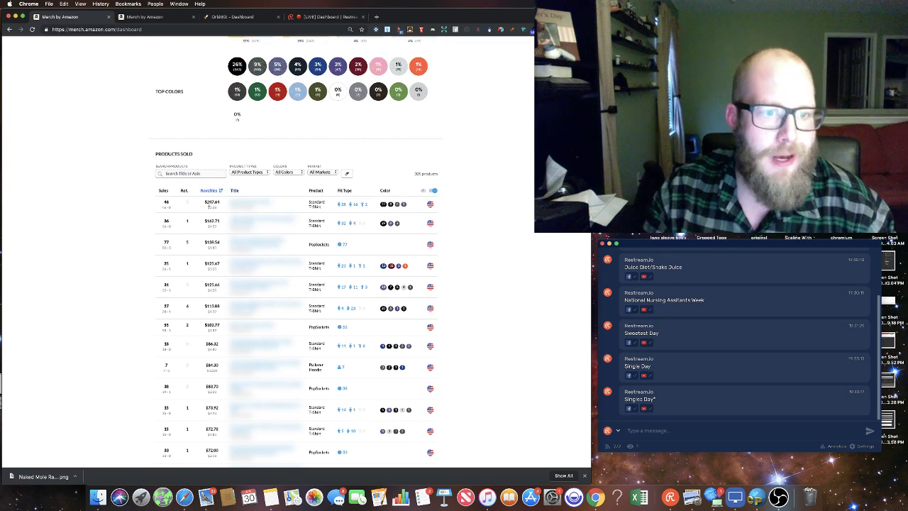
{"action": "scroll", "coordinate": [222, 203], "scroll_direction": "down", "scroll_amount": 1}
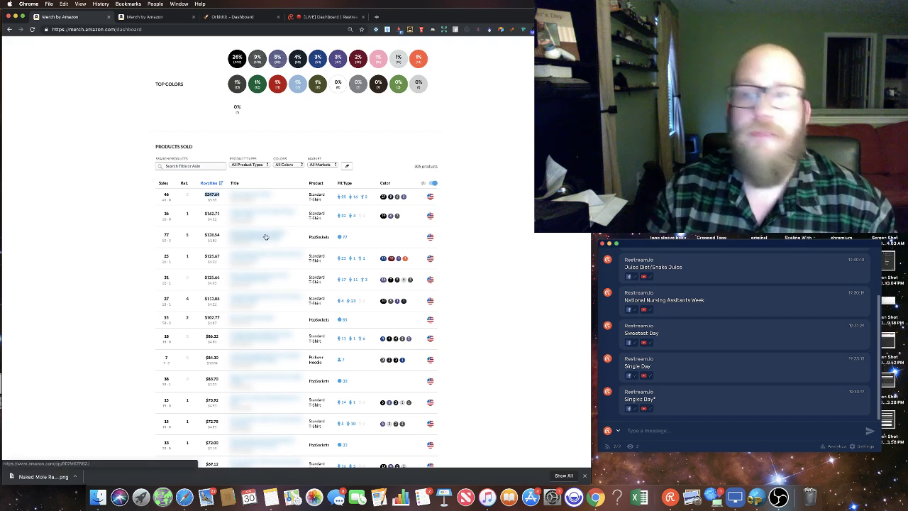
{"action": "left_click", "coordinate": [265, 236]}
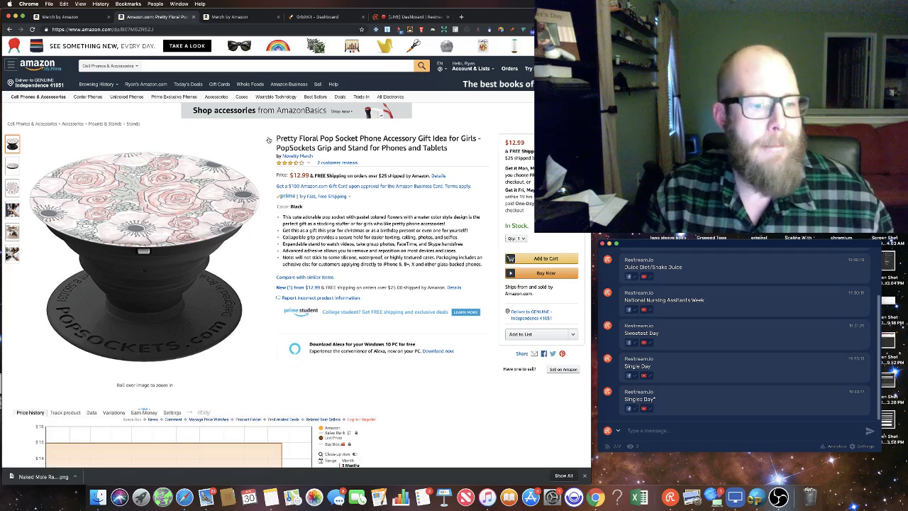
{"action": "scroll", "coordinate": [263, 175], "scroll_direction": "down", "scroll_amount": 5}
{"action": "scroll", "coordinate": [264, 176], "scroll_direction": "up", "scroll_amount": 5}
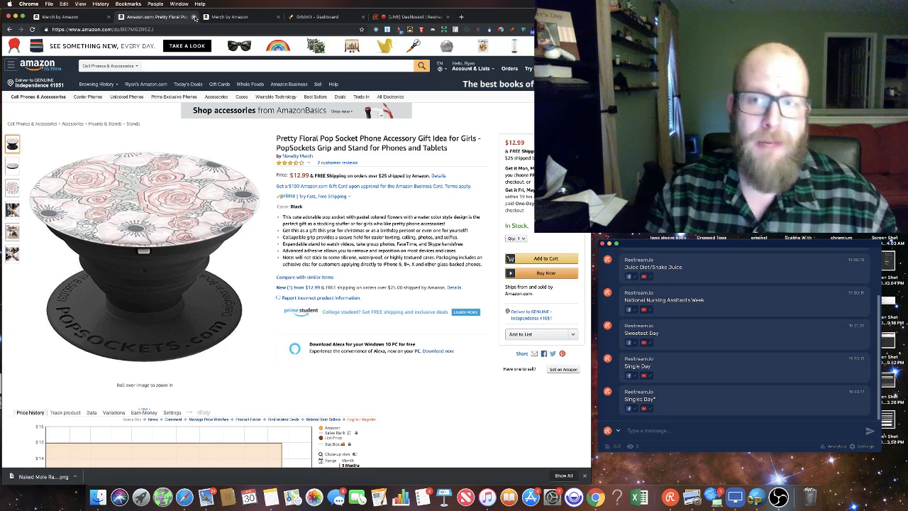
{"action": "left_click", "coordinate": [196, 17]}
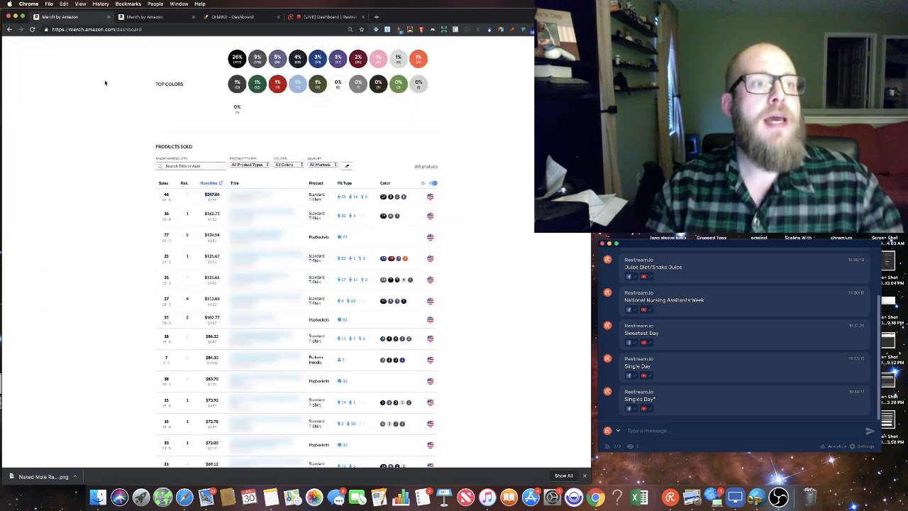
Step: Bring up Notes and paste the Pretty Merch link into the Restream chat
{"action": "scroll", "coordinate": [131, 171], "scroll_direction": "up", "scroll_amount": 10}
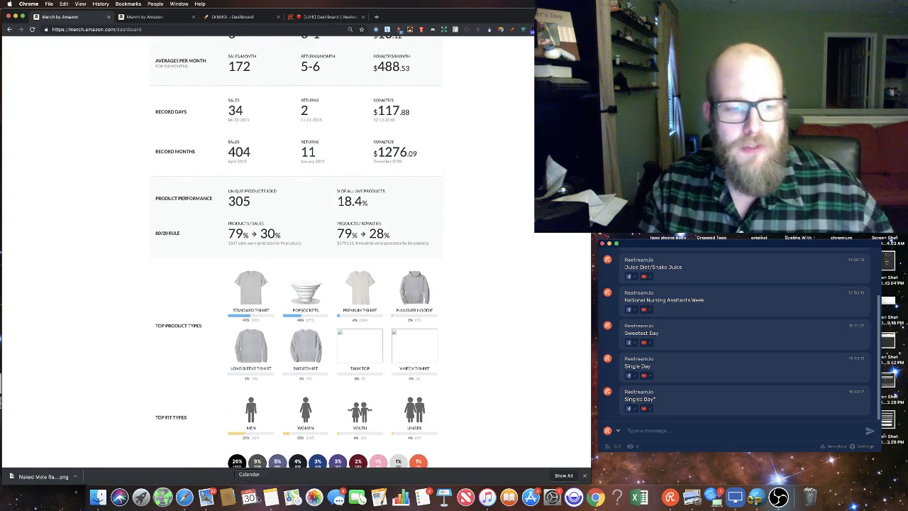
{"action": "left_click", "coordinate": [271, 497]}
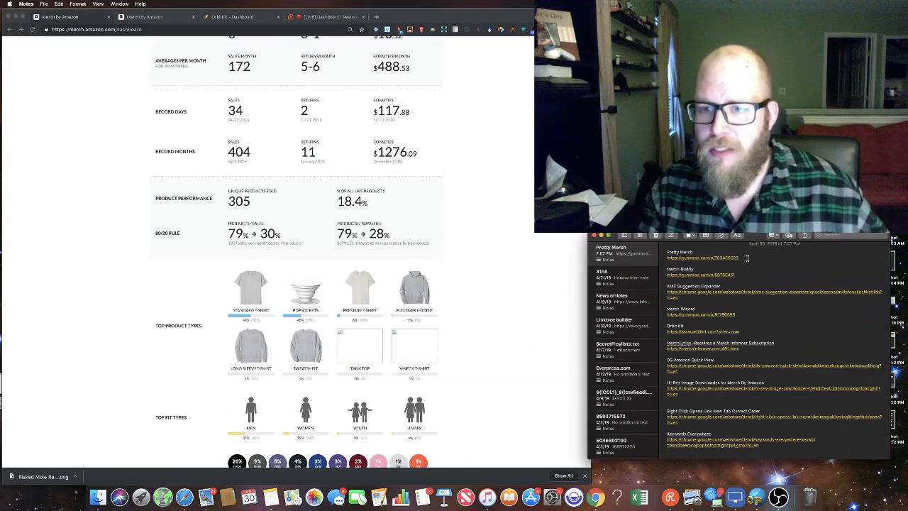
{"action": "left_click_drag", "start_coordinate": [759, 240], "coordinate": [243, 313]}
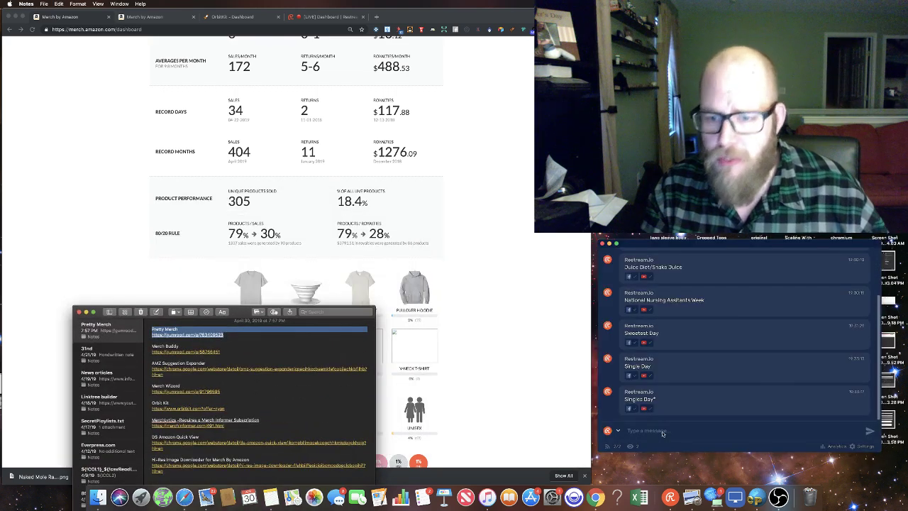
{"action": "left_click", "coordinate": [664, 430]}
{"action": "type", "text": "Pretty Merch https://gumroad.com/a/763409523"}
{"action": "key", "text": "Return"}
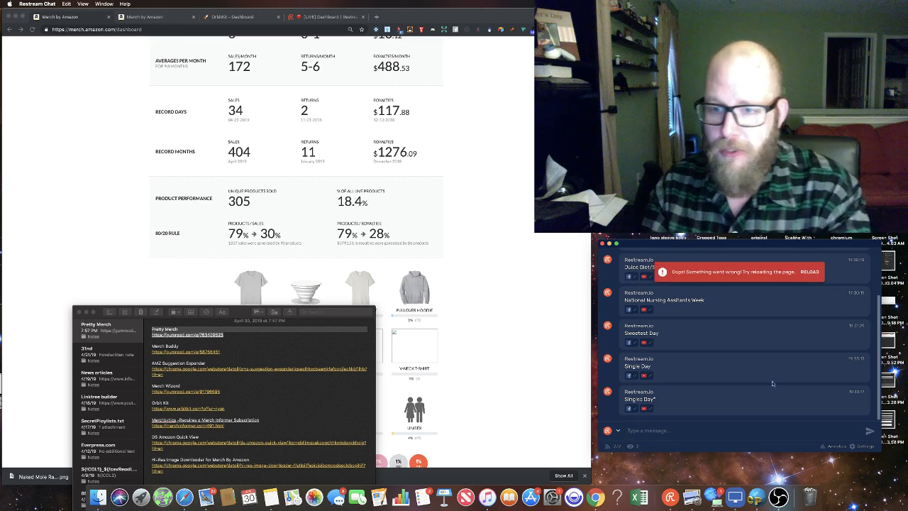
Step: Reload the chat after the error, resend the Pretty Merch link, and hide Notes
{"action": "left_click", "coordinate": [810, 272]}
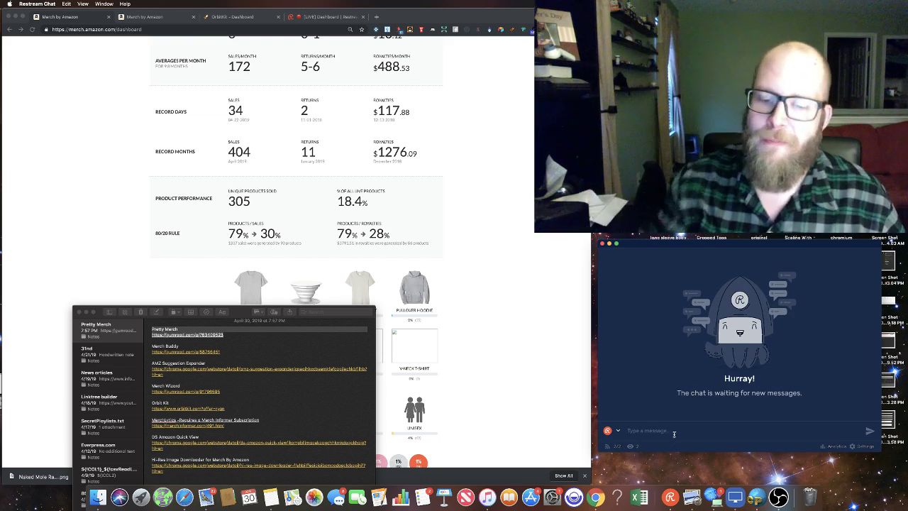
{"action": "type", "text": "Pretty Merch https://gumroad.com/a/763409523"}
{"action": "key", "text": "Return"}
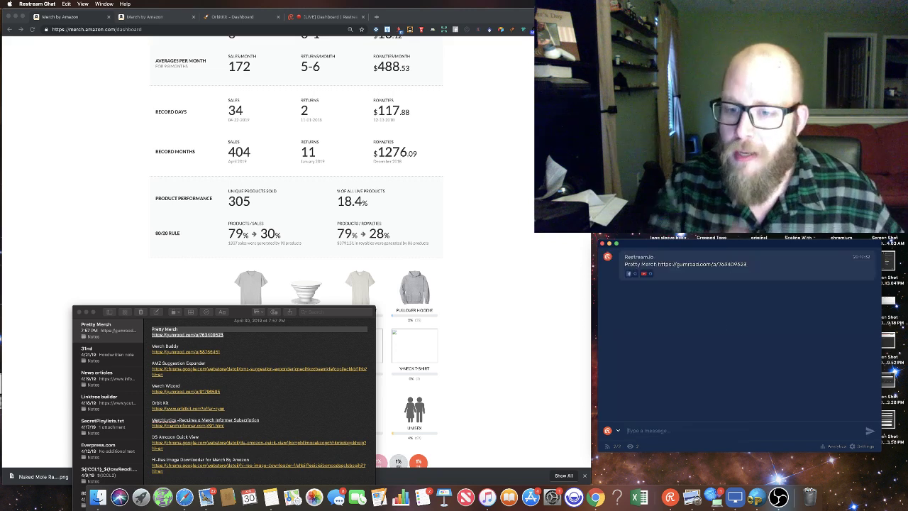
{"action": "left_click_drag", "start_coordinate": [245, 313], "coordinate": [338, 169]}
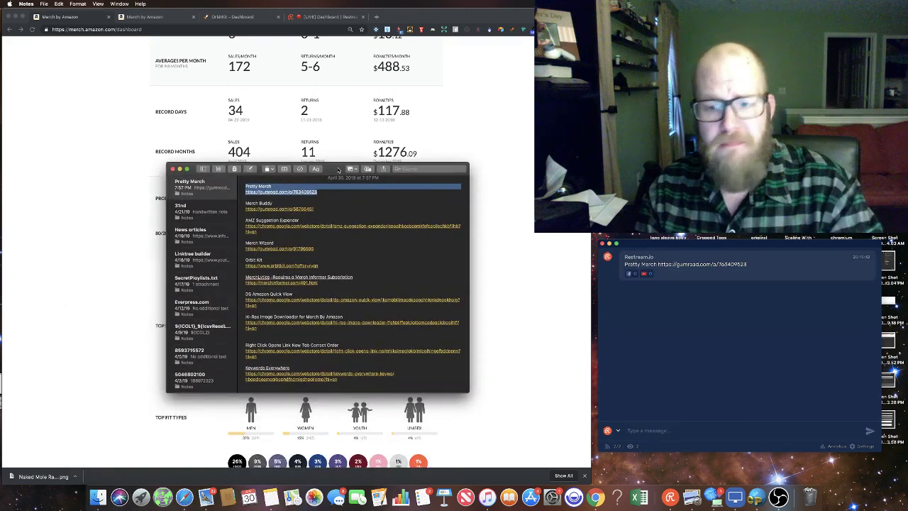
{"action": "key", "text": "super+Tab"}
{"action": "scroll", "coordinate": [397, 329], "scroll_direction": "up", "scroll_amount": 10}
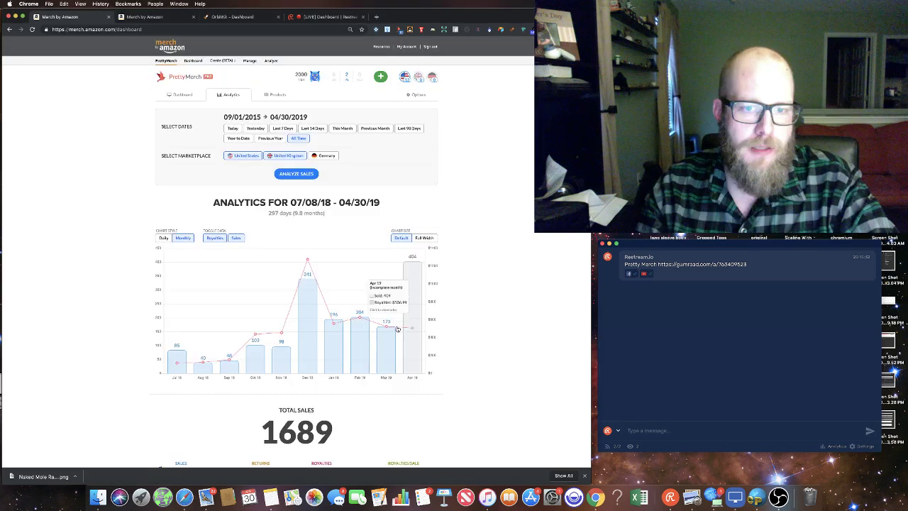
Step: Rerun the analysis for the United Kingdom only and review its 13 sales and £33.18 royalties
{"action": "left_click", "coordinate": [310, 177]}
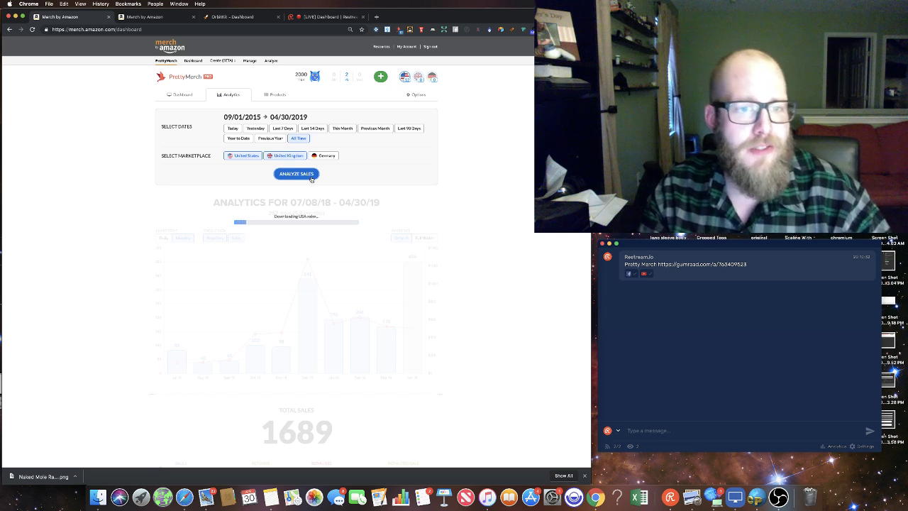
{"action": "left_click", "coordinate": [250, 156]}
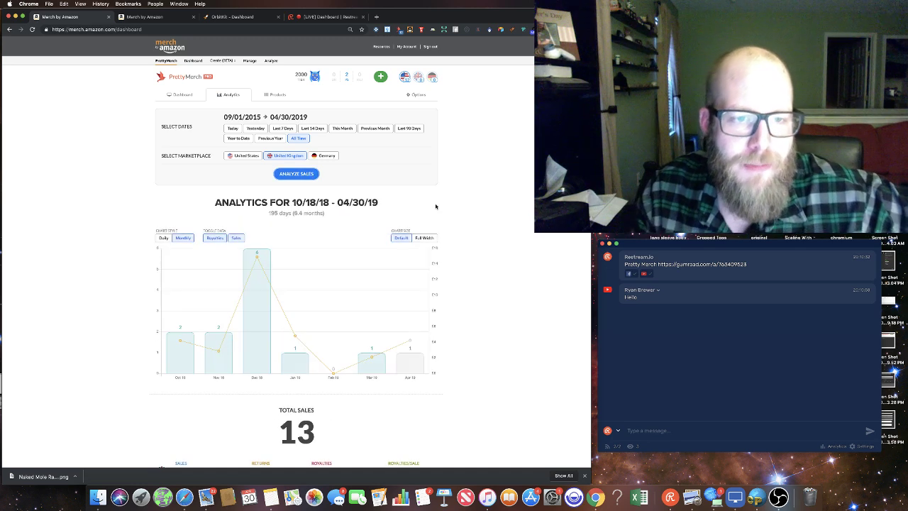
{"action": "scroll", "coordinate": [493, 261], "scroll_direction": "down", "scroll_amount": 2}
{"action": "scroll", "coordinate": [492, 262], "scroll_direction": "down", "scroll_amount": 2}
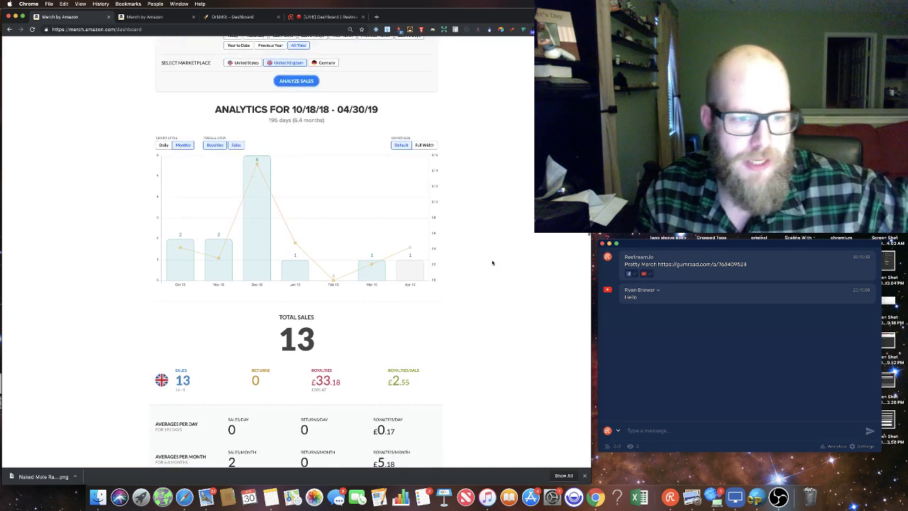
{"action": "scroll", "coordinate": [492, 263], "scroll_direction": "down", "scroll_amount": 5}
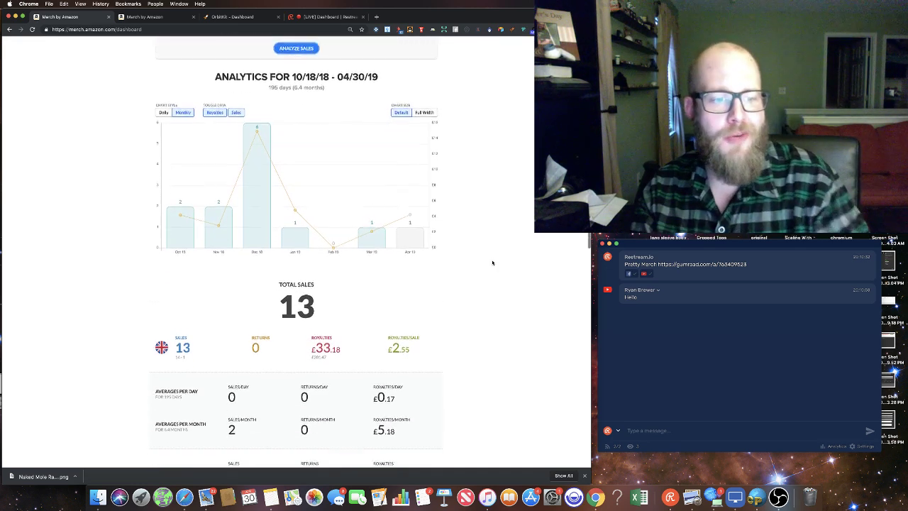
{"action": "scroll", "coordinate": [492, 263], "scroll_direction": "down", "scroll_amount": 10}
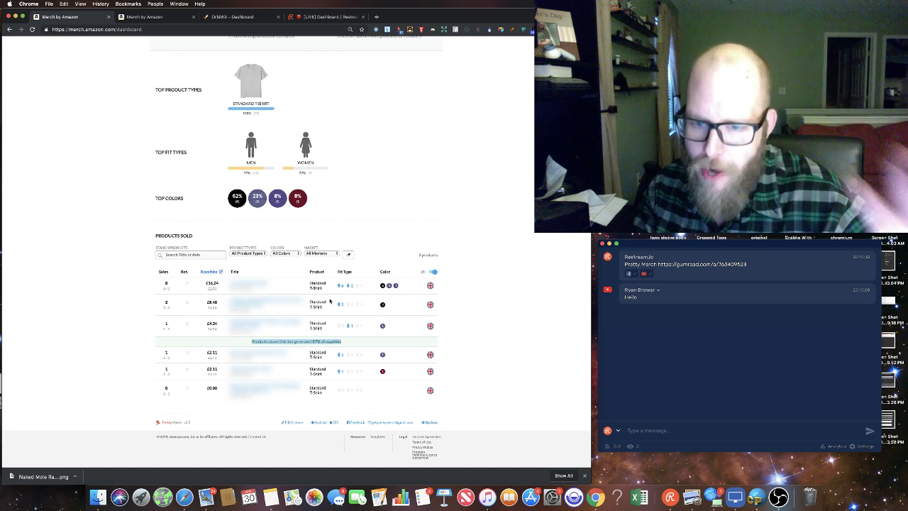
{"action": "scroll", "coordinate": [435, 275], "scroll_direction": "up", "scroll_amount": 10}
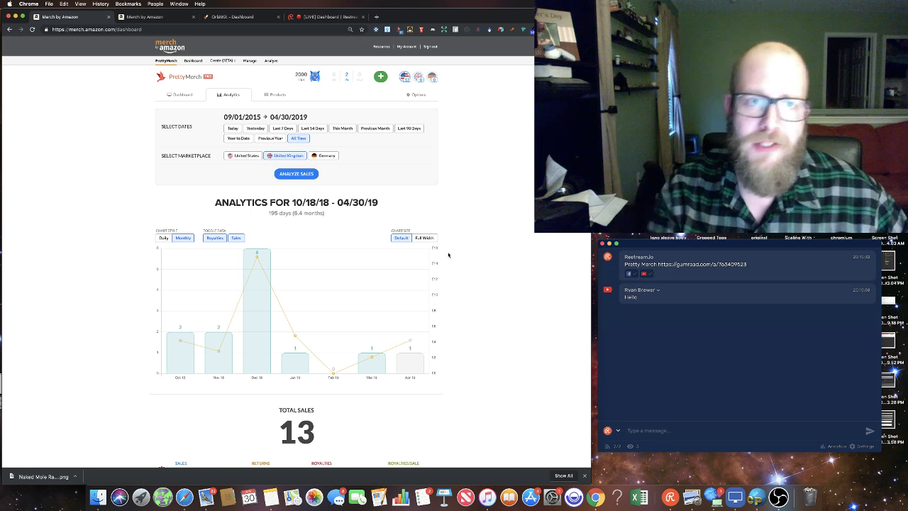
Step: Start a Create (BETA) Single Product Standard T-Shirt listing and open its artwork file picker
{"action": "left_click", "coordinate": [277, 498]}
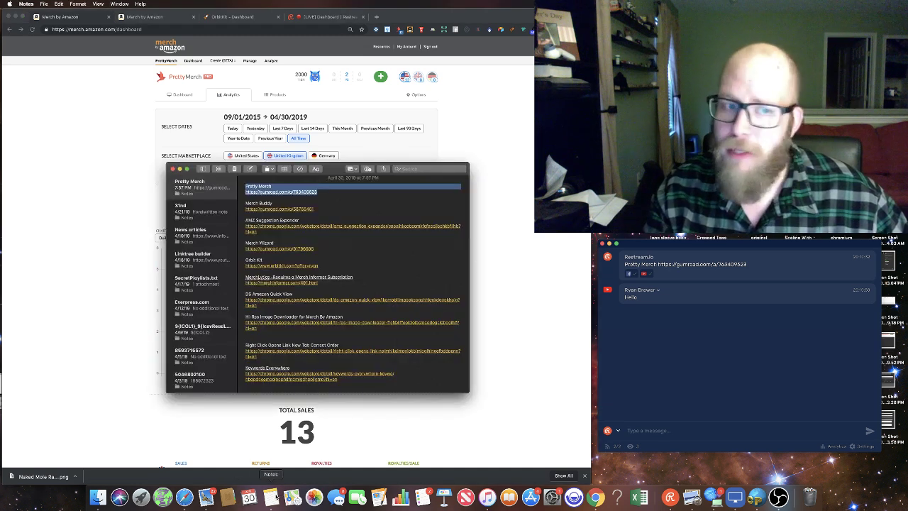
{"action": "left_click", "coordinate": [340, 95]}
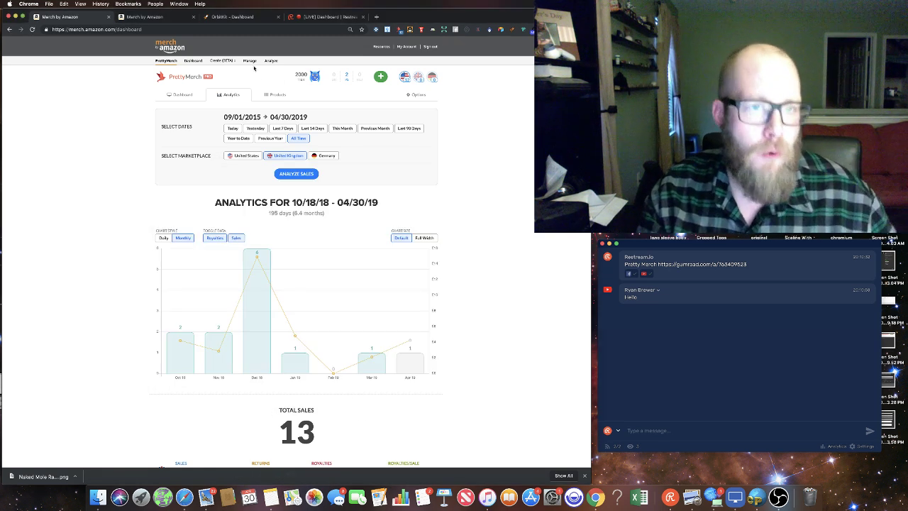
{"action": "left_click", "coordinate": [222, 61]}
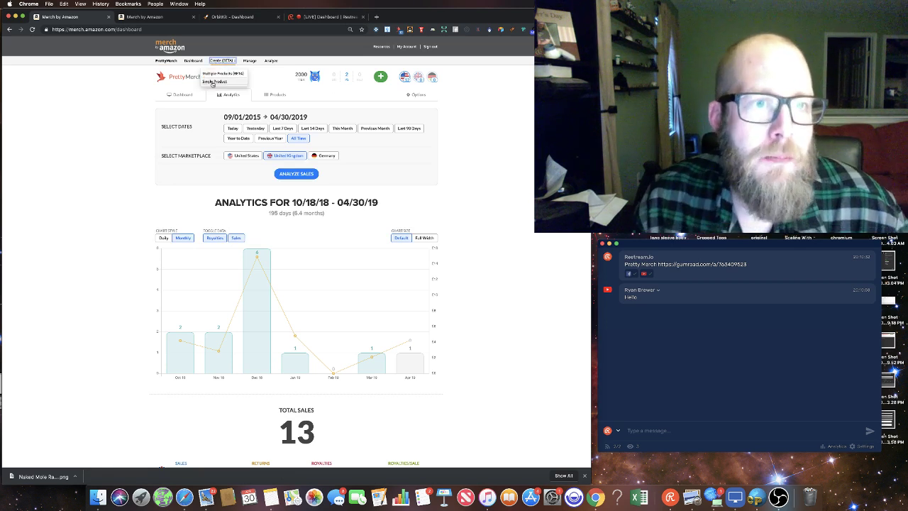
{"action": "left_click", "coordinate": [214, 82]}
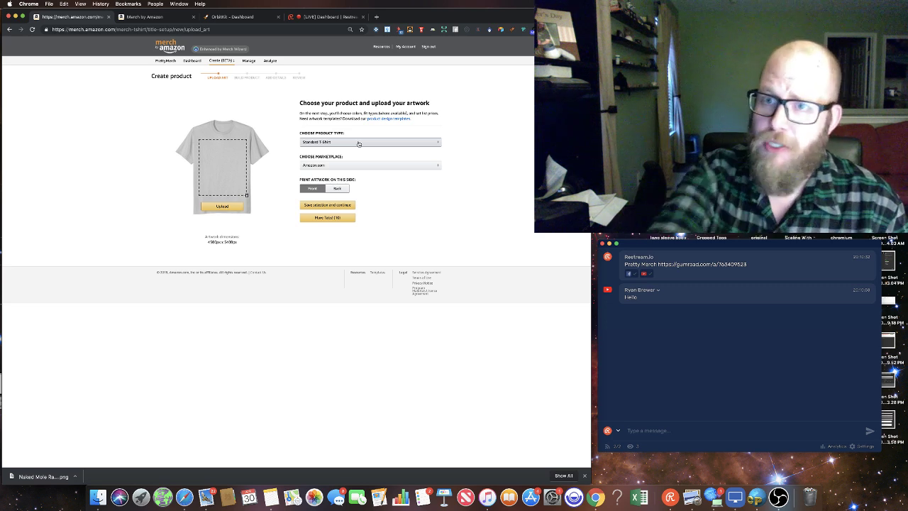
{"action": "left_click", "coordinate": [218, 207]}
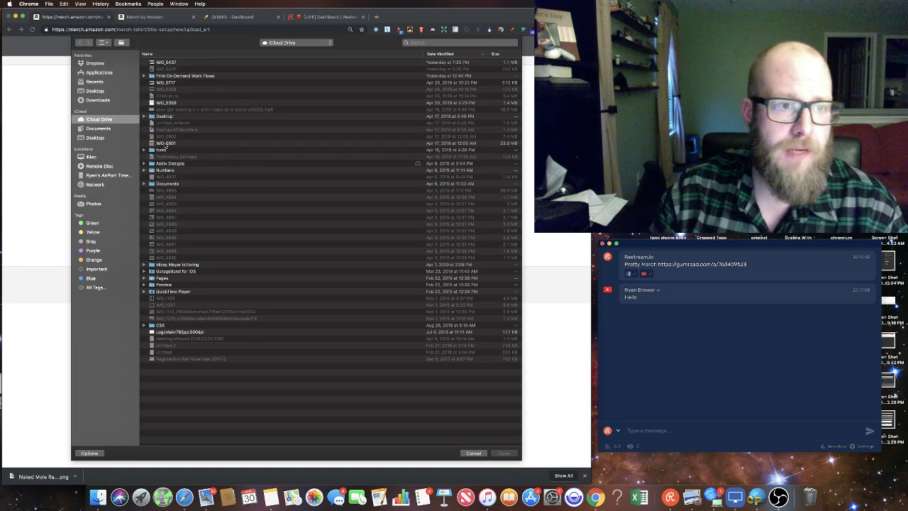
Step: Pick IMG_0501 from iCloud Drive and upload it as the shirt artwork
{"action": "left_click", "coordinate": [166, 143]}
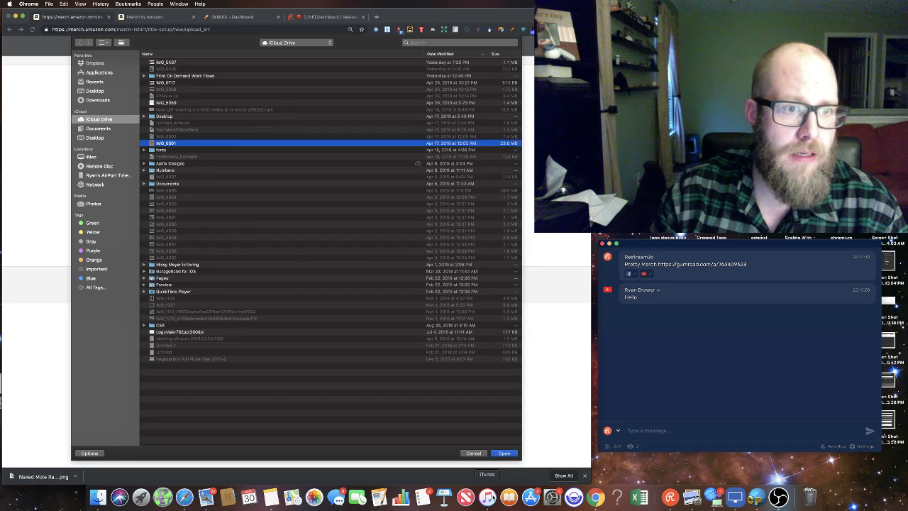
{"action": "left_click", "coordinate": [505, 453]}
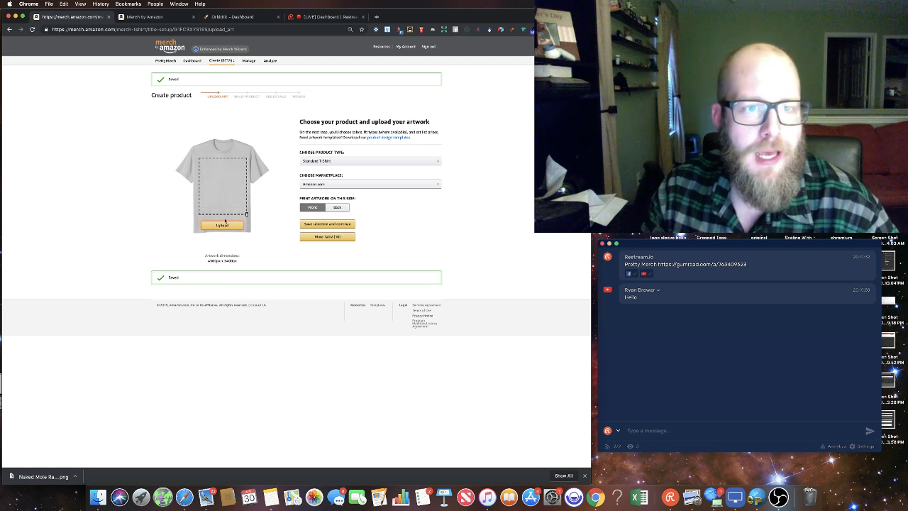
Step: Add five shirt colours including navy and light heather, paste the saved fit types and $19.99 price, then continue
{"action": "left_click", "coordinate": [325, 223]}
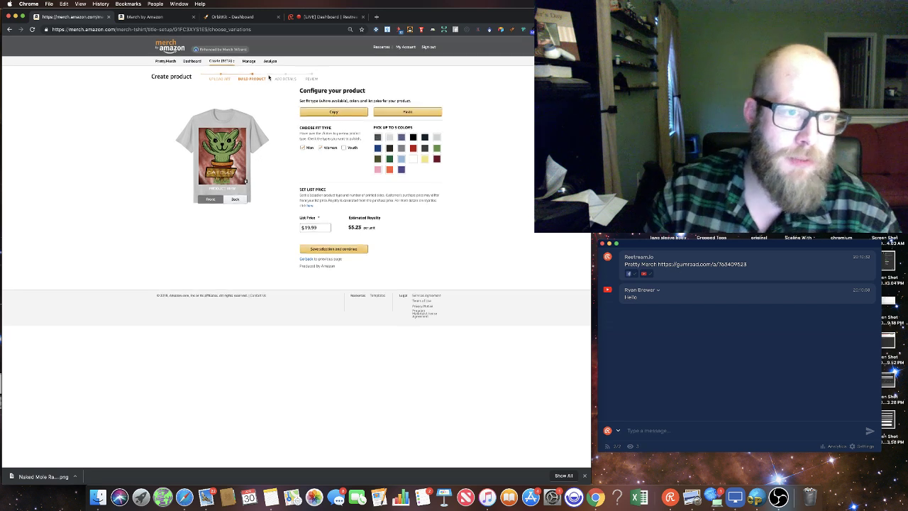
{"action": "left_click", "coordinate": [378, 137]}
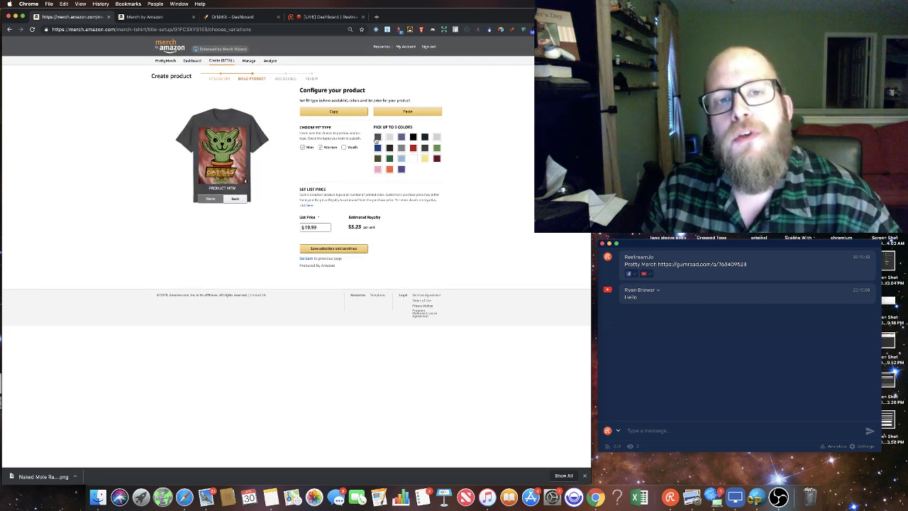
{"action": "left_click", "coordinate": [402, 136]}
{"action": "left_click", "coordinate": [412, 136]}
{"action": "left_click", "coordinate": [425, 137]}
{"action": "left_click", "coordinate": [436, 136]}
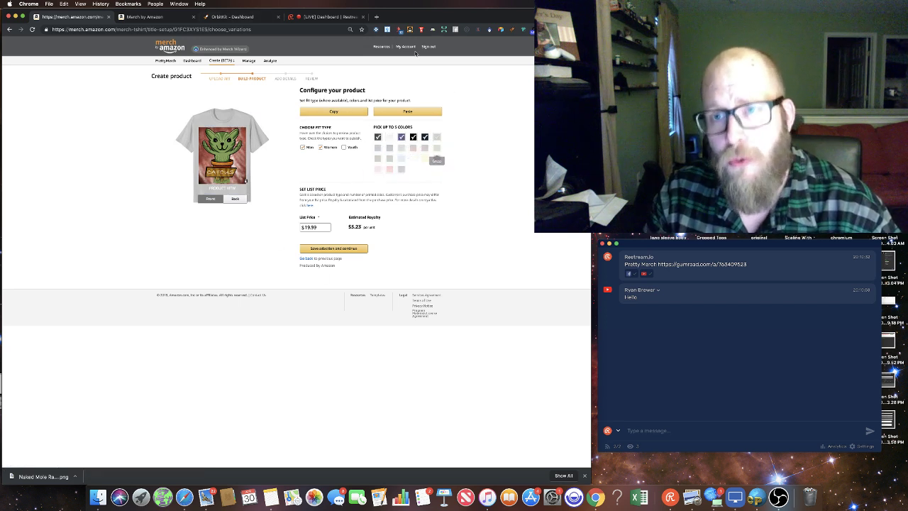
{"action": "left_click", "coordinate": [429, 112]}
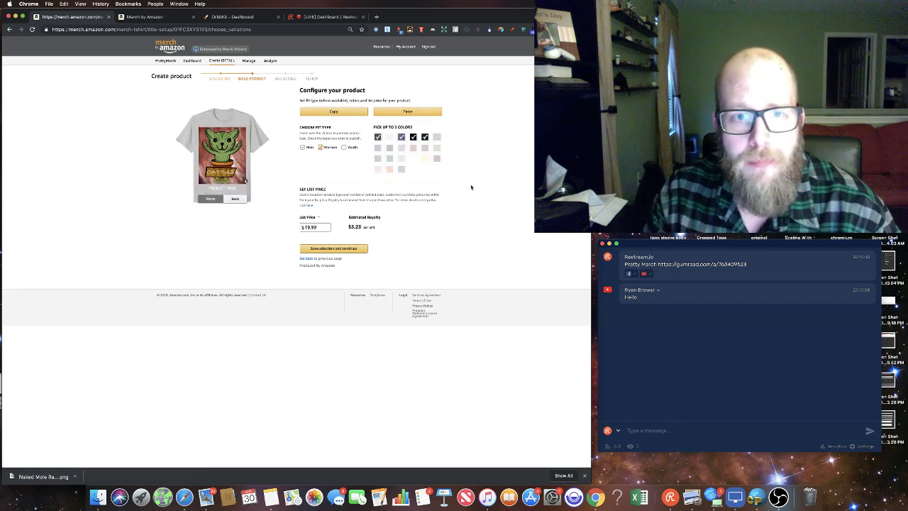
{"action": "left_click", "coordinate": [348, 250]}
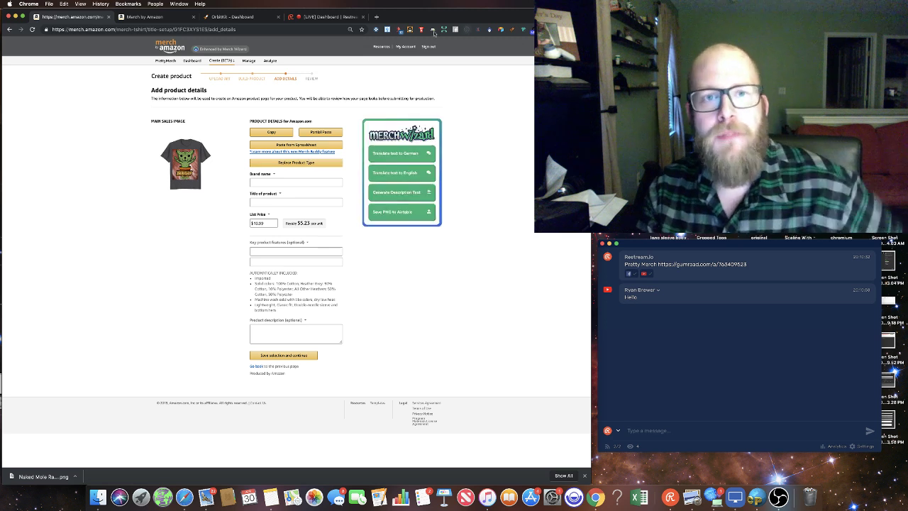
Step: Open Merch Buddy's Options page and scroll to its Find & Replace terms and custom prices like $29.85 Hoodie
{"action": "right_click", "coordinate": [410, 30]}
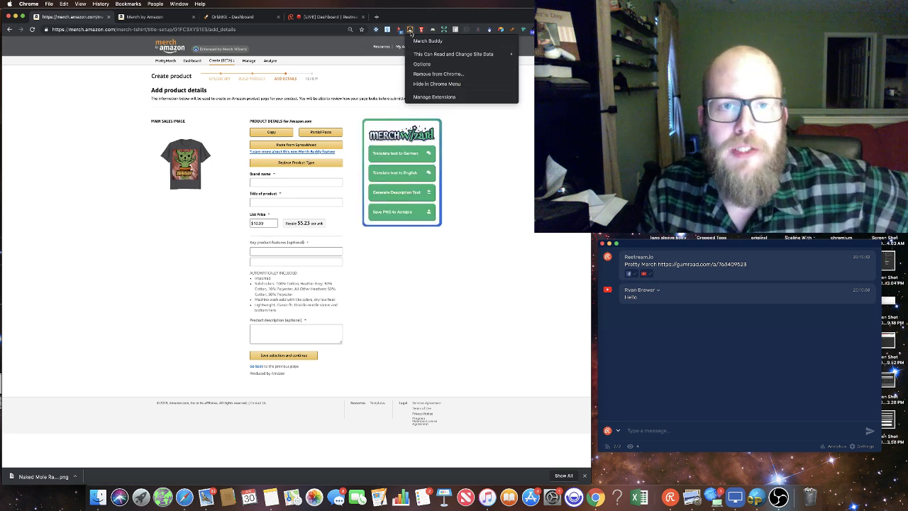
{"action": "left_click", "coordinate": [428, 64]}
{"action": "scroll", "coordinate": [315, 232], "scroll_direction": "down", "scroll_amount": 5}
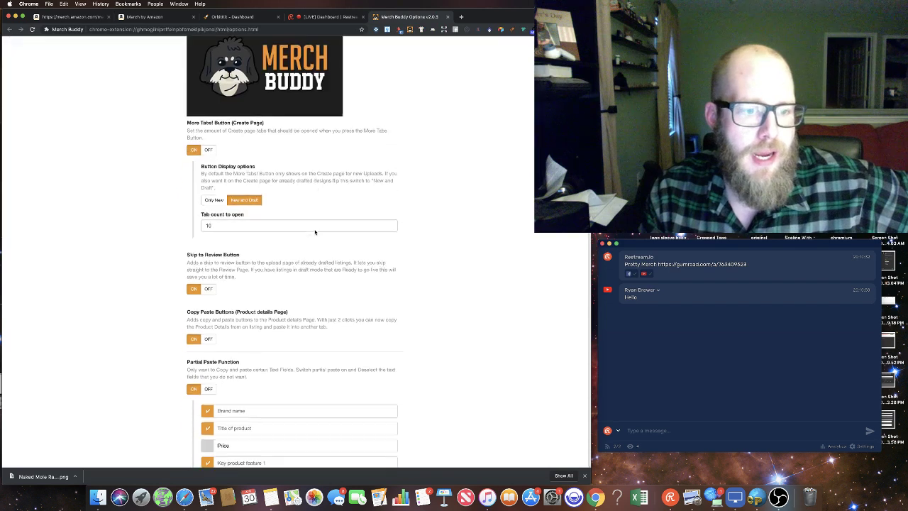
{"action": "scroll", "coordinate": [315, 232], "scroll_direction": "down", "scroll_amount": 1}
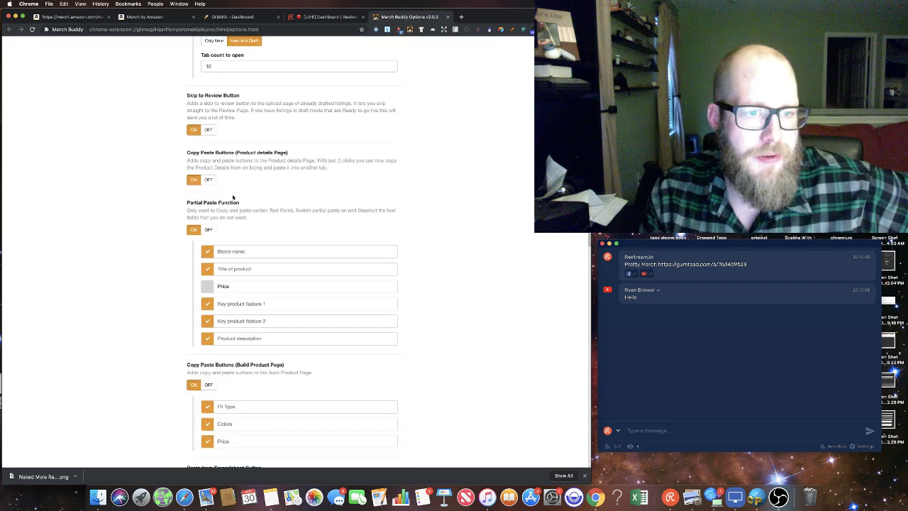
{"action": "scroll", "coordinate": [233, 197], "scroll_direction": "down", "scroll_amount": 10}
{"action": "scroll", "coordinate": [333, 230], "scroll_direction": "up", "scroll_amount": 2}
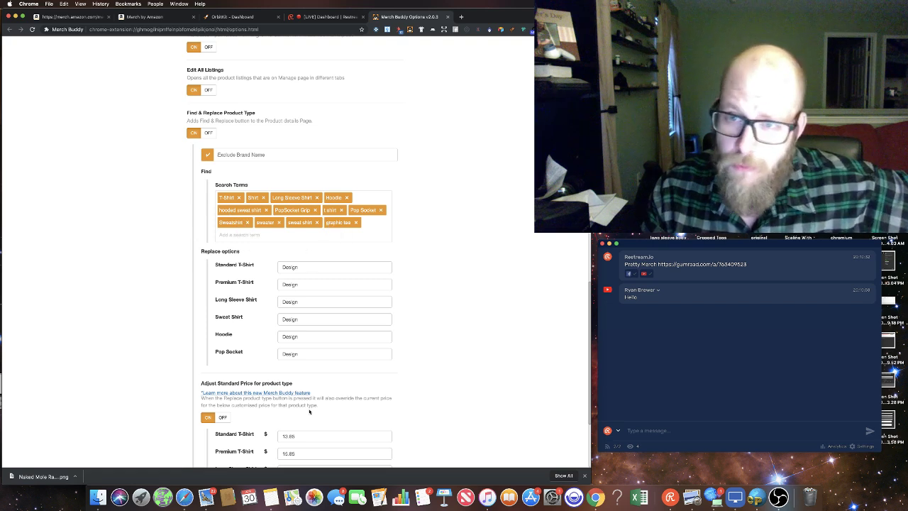
{"action": "scroll", "coordinate": [310, 319], "scroll_direction": "down", "scroll_amount": 5}
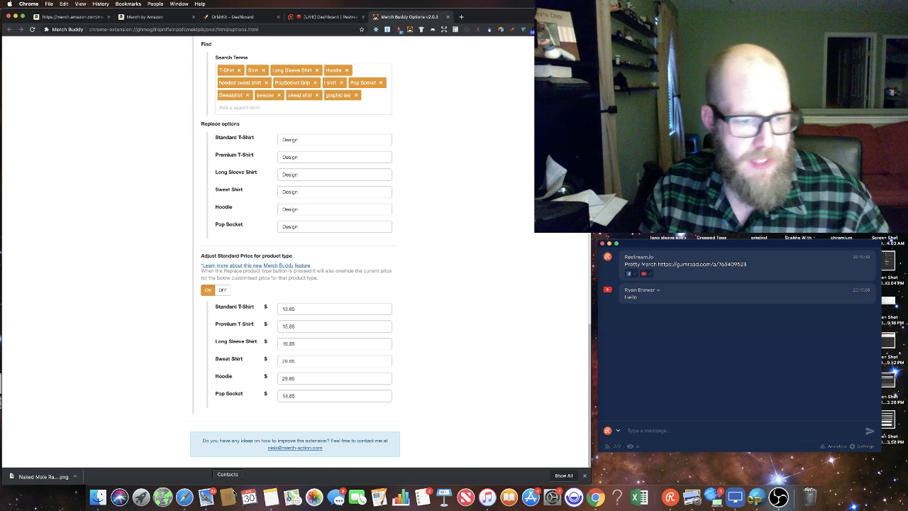
Step: Post the Merch Buddy Gumroad link from Notes as a Restream chat message
{"action": "left_click", "coordinate": [271, 497]}
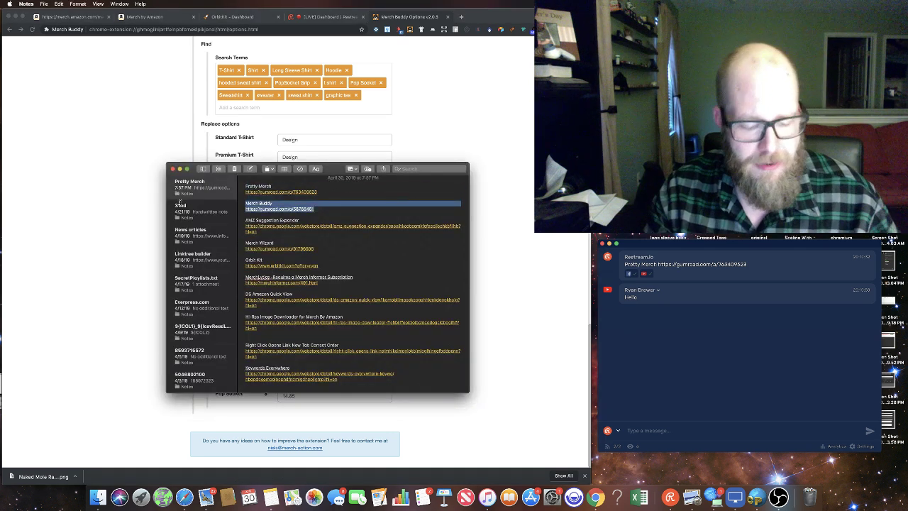
{"action": "left_click", "coordinate": [640, 430]}
{"action": "type", "text": "Merch Buddy https://gumroad.com/l/5876645"}
{"action": "key", "text": "Return"}
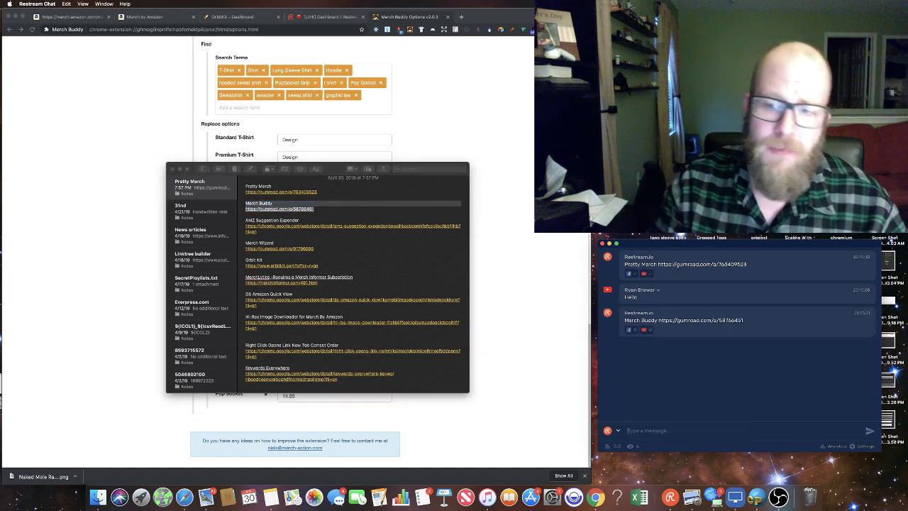
Step: Leave Notes for Chrome, then go from the Merch by Amazon tab to the Manage products list
{"action": "left_click", "coordinate": [229, 95]}
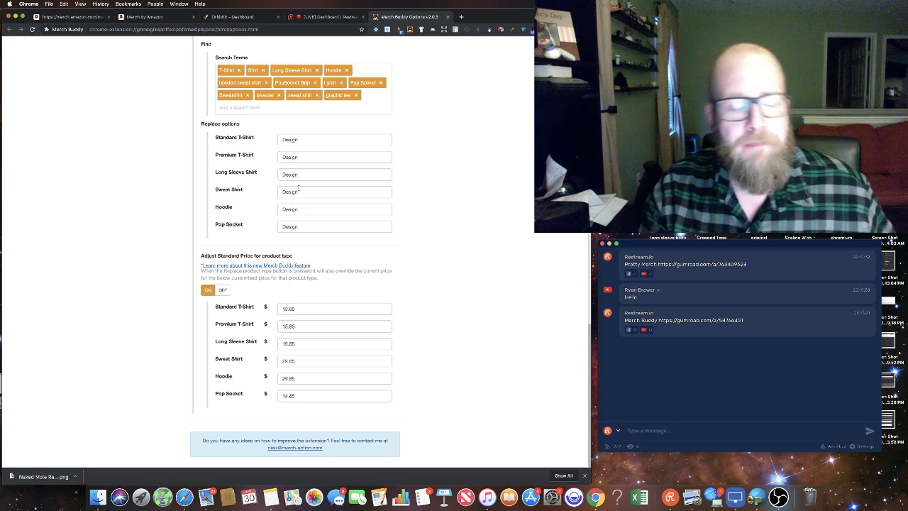
{"action": "left_click", "coordinate": [271, 497]}
{"action": "left_click", "coordinate": [517, 257]}
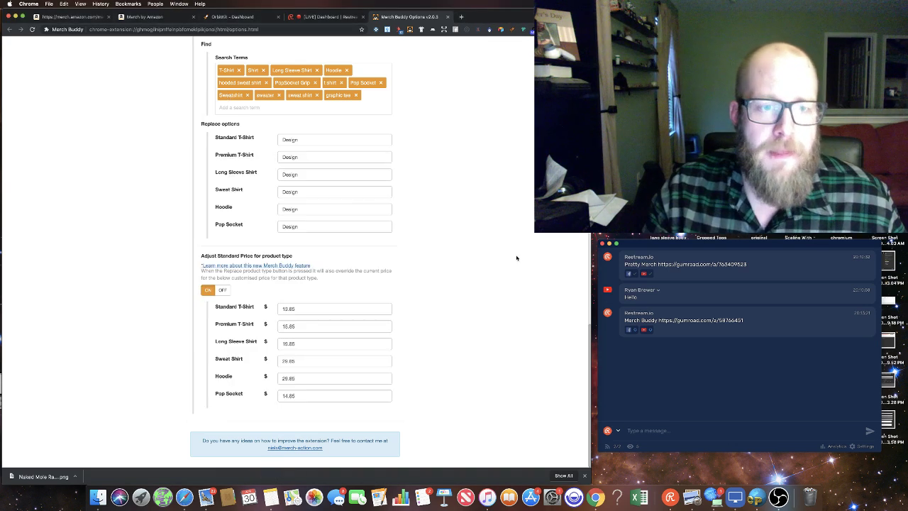
{"action": "left_click", "coordinate": [271, 496]}
{"action": "scroll", "coordinate": [325, 294], "scroll_direction": "up", "scroll_amount": 1}
{"action": "left_click", "coordinate": [505, 211]}
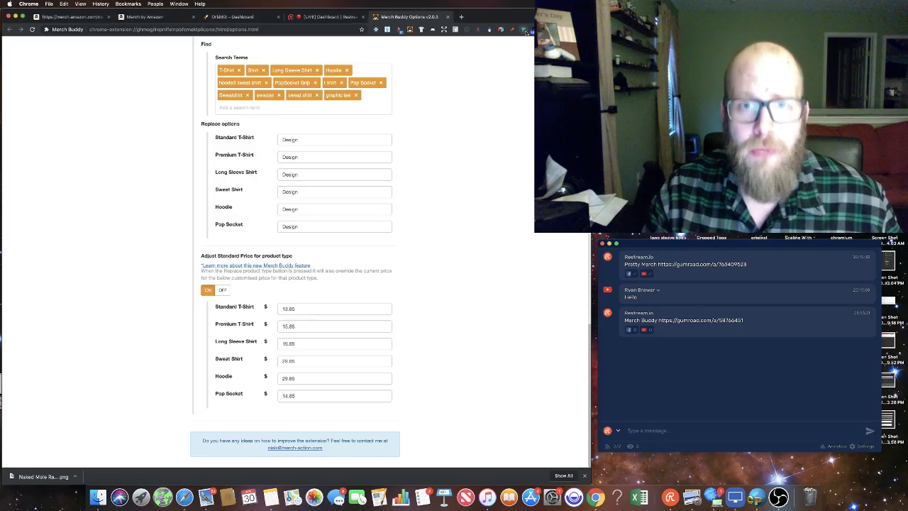
{"action": "scroll", "coordinate": [462, 111], "scroll_direction": "up", "scroll_amount": 15}
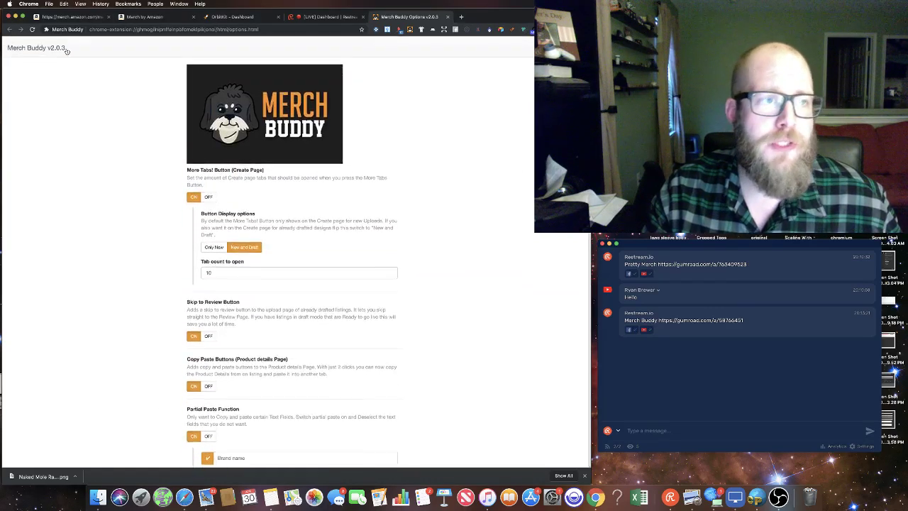
{"action": "left_click", "coordinate": [142, 16]}
{"action": "left_click", "coordinate": [249, 61]}
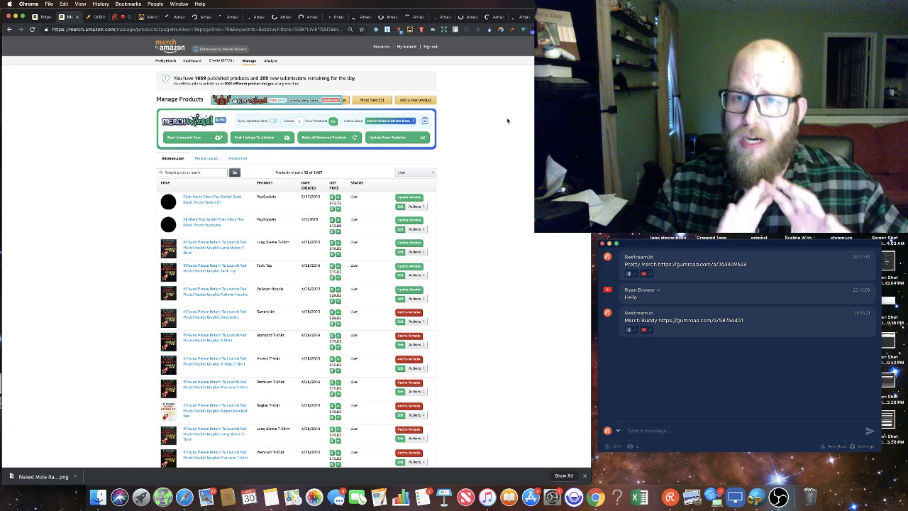
Step: Close the three Amazon product tabs, the blank tab and Merch Buddy settings, leaving a fresh tab
{"action": "key", "text": "super+t"}
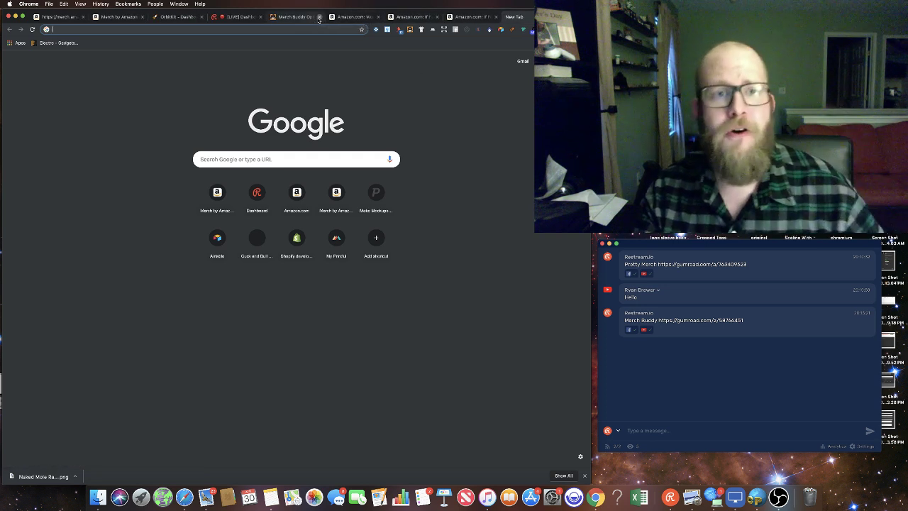
{"action": "left_click", "coordinate": [352, 15]}
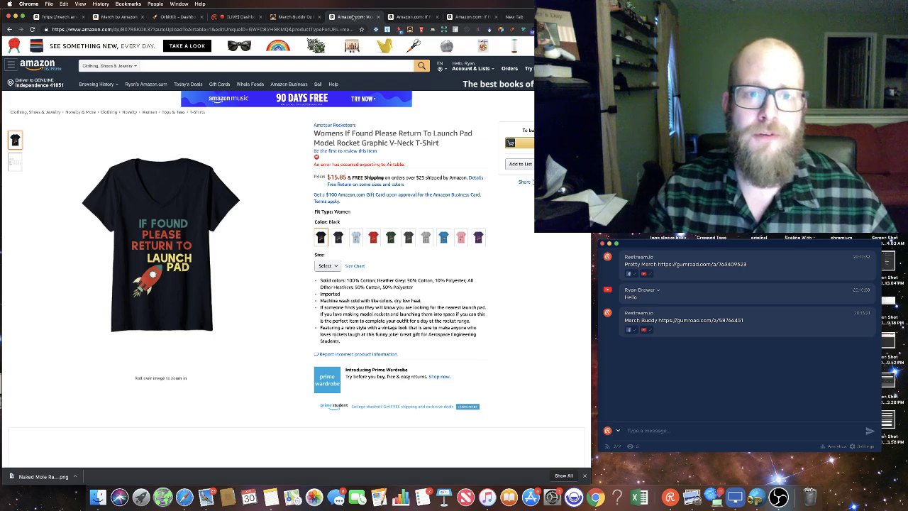
{"action": "left_click", "coordinate": [379, 17]}
{"action": "left_click", "coordinate": [379, 16]}
{"action": "left_click", "coordinate": [379, 16]}
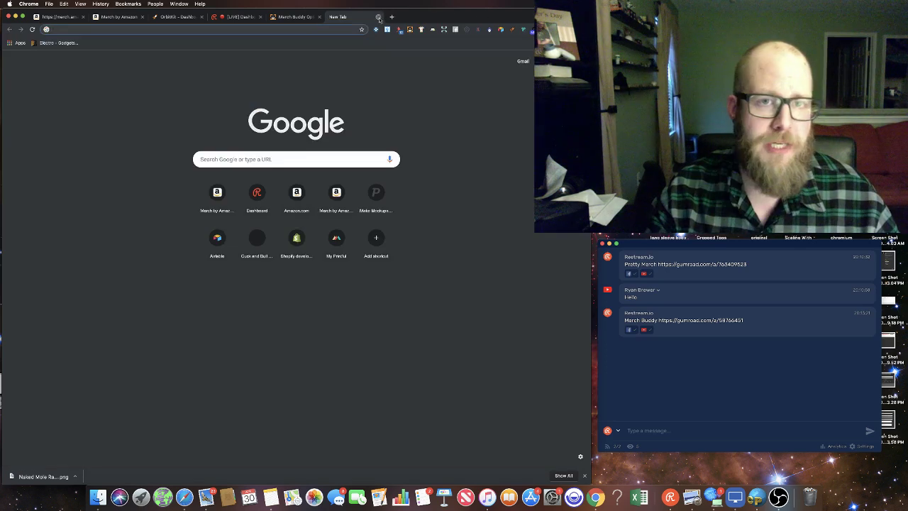
{"action": "left_click", "coordinate": [379, 16]}
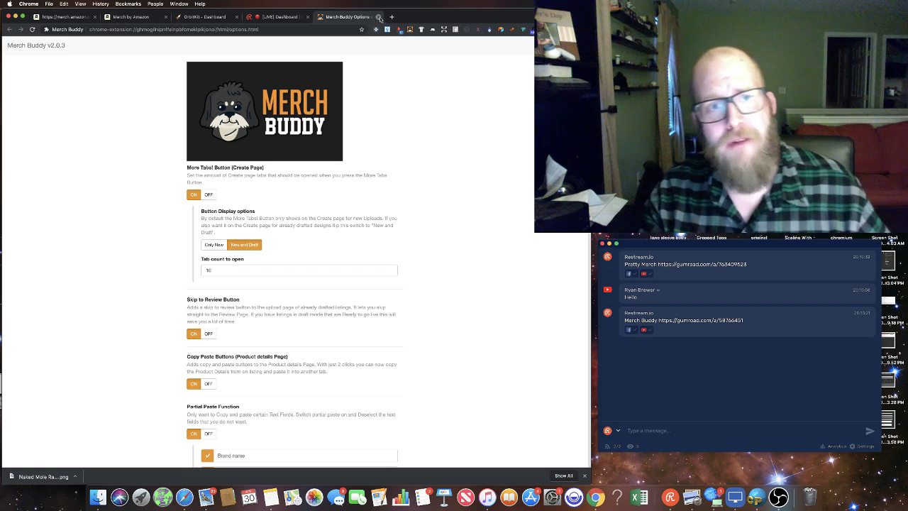
{"action": "left_click", "coordinate": [379, 17]}
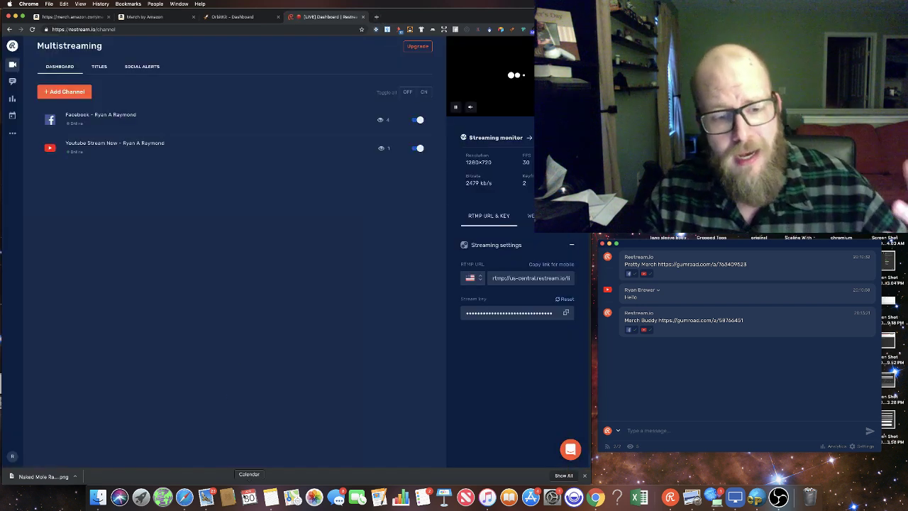
{"action": "left_click", "coordinate": [376, 17]}
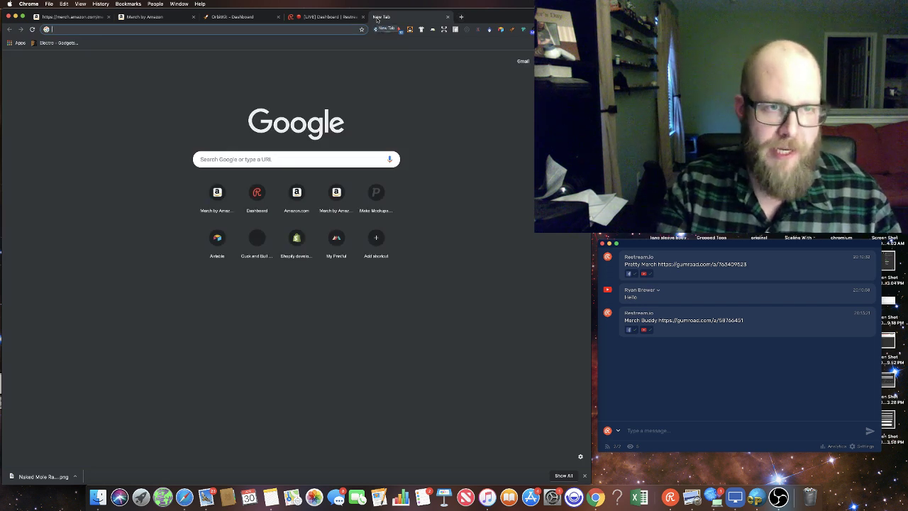
Step: Search Merch Wizard for 'funny', push a selected design to OrbitKit, then dismiss the popup
{"action": "type", "text": "funny"}
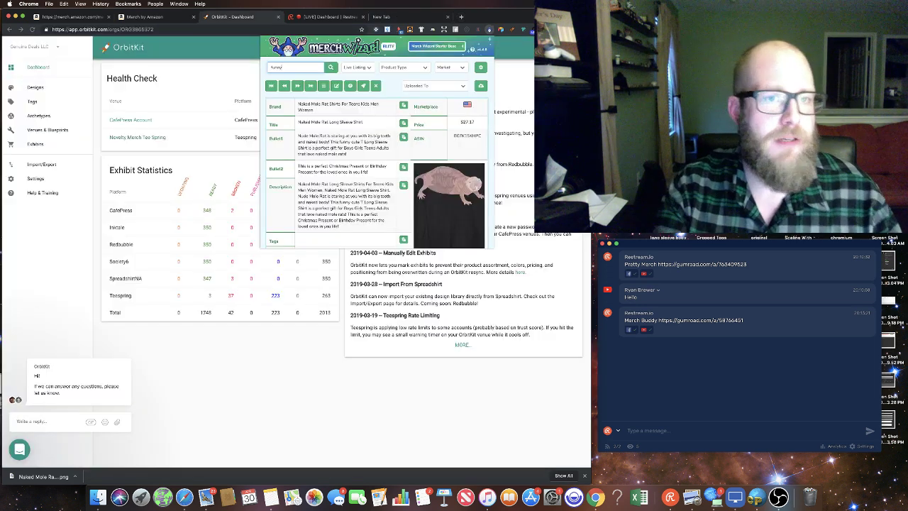
{"action": "key", "text": "Return"}
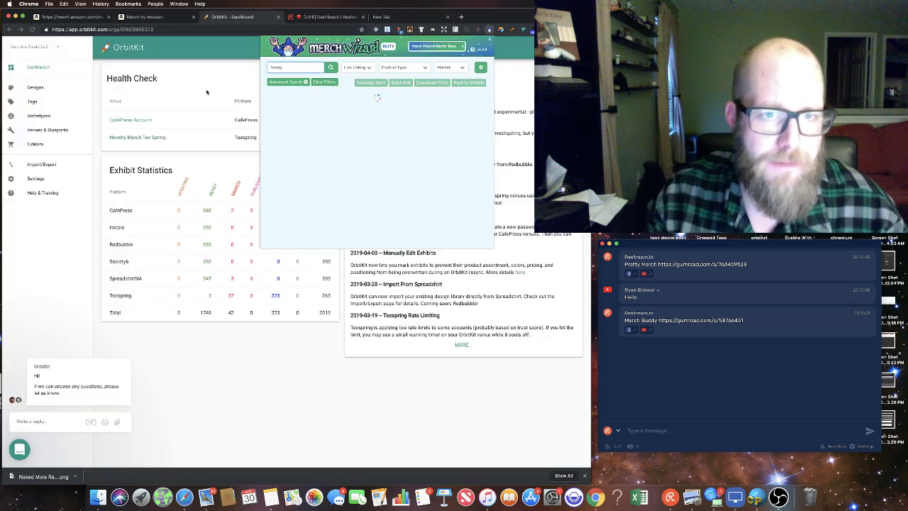
{"action": "scroll", "coordinate": [360, 147], "scroll_direction": "down", "scroll_amount": 1}
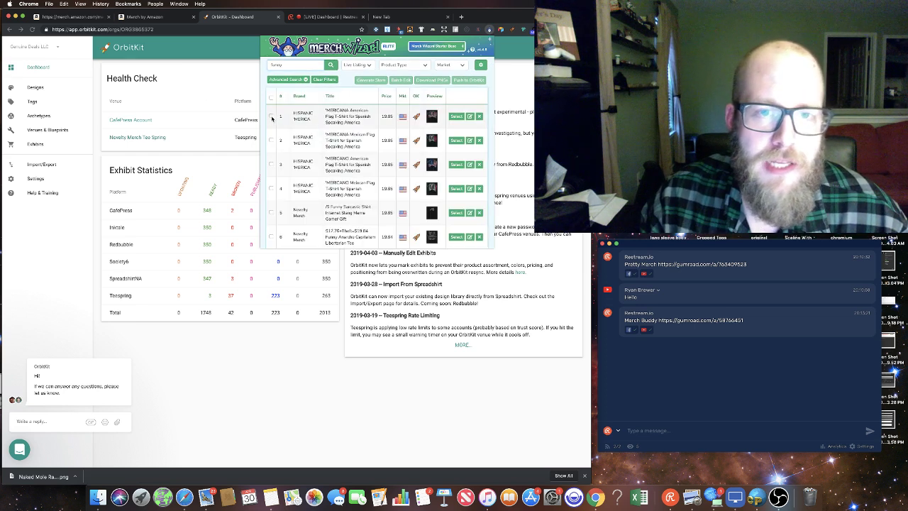
{"action": "left_click", "coordinate": [271, 116]}
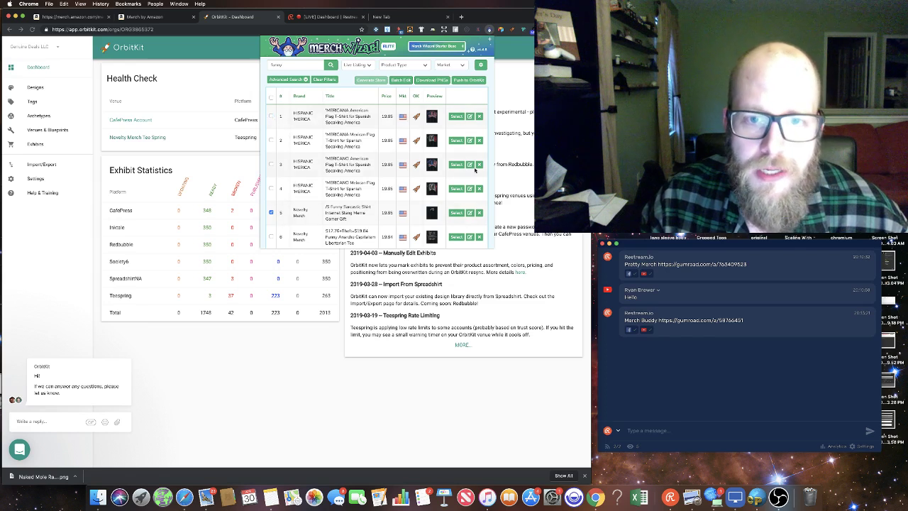
{"action": "left_click", "coordinate": [466, 80]}
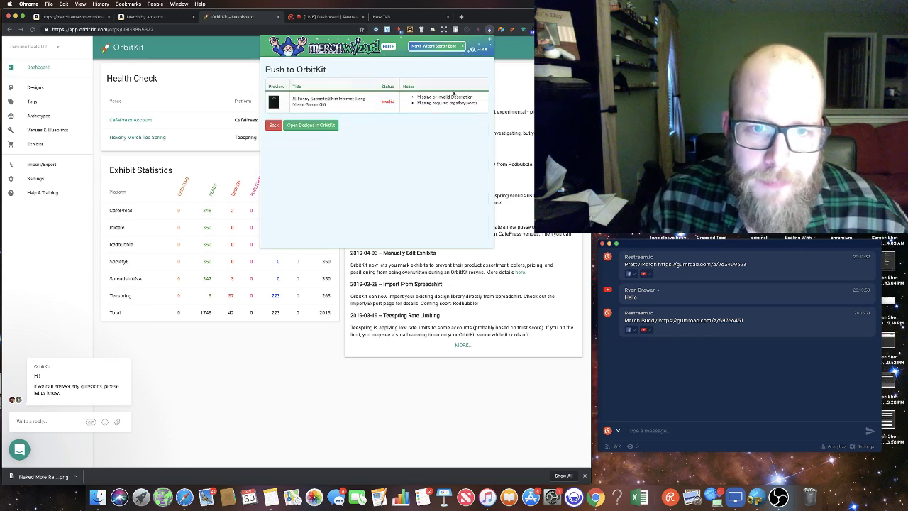
{"action": "scroll", "coordinate": [438, 92], "scroll_direction": "down", "scroll_amount": 1}
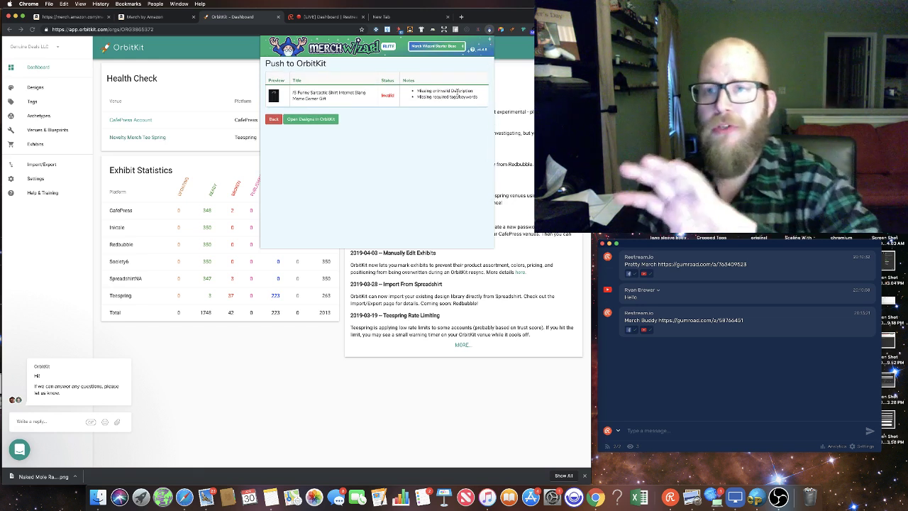
{"action": "left_click", "coordinate": [304, 348]}
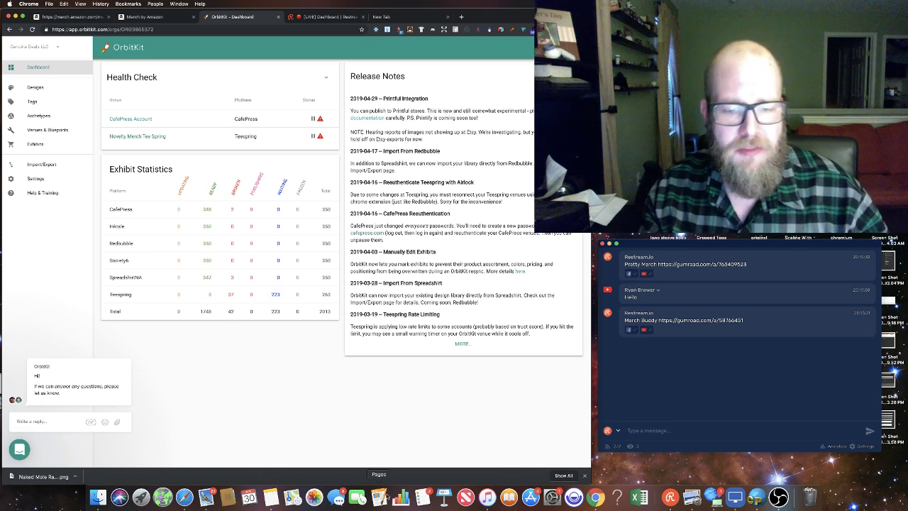
Step: Copy the Merch Wizard name and link from Notes and send it in the Restream chat
{"action": "left_click", "coordinate": [277, 501]}
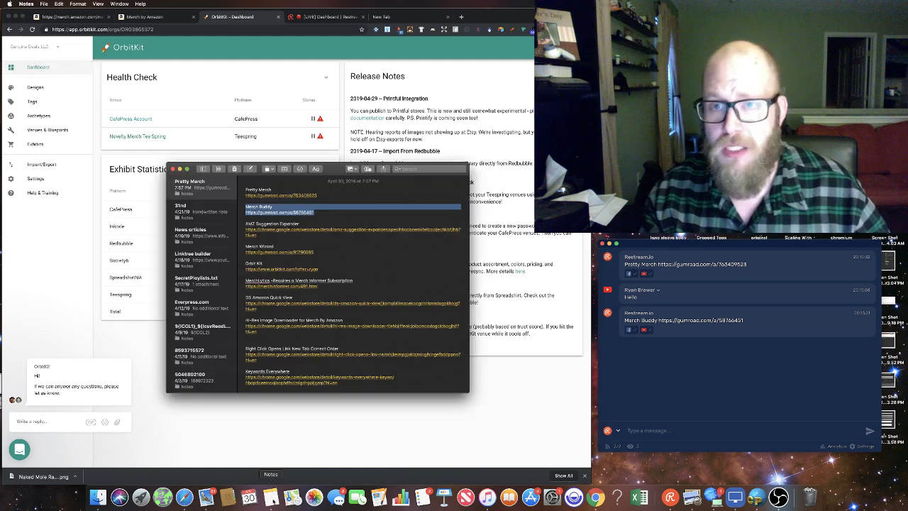
{"action": "left_click", "coordinate": [303, 248]}
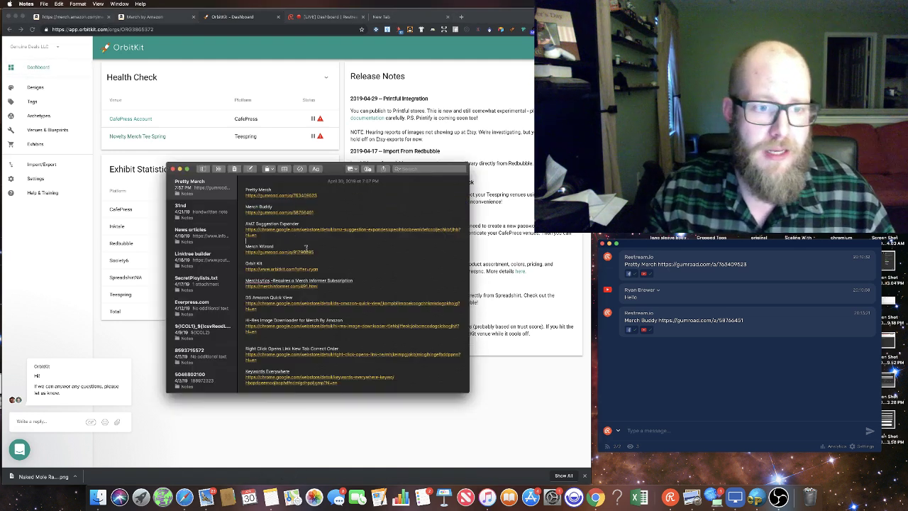
{"action": "left_click_drag", "start_coordinate": [303, 247], "coordinate": [225, 245]}
{"action": "key", "text": "super+c"}
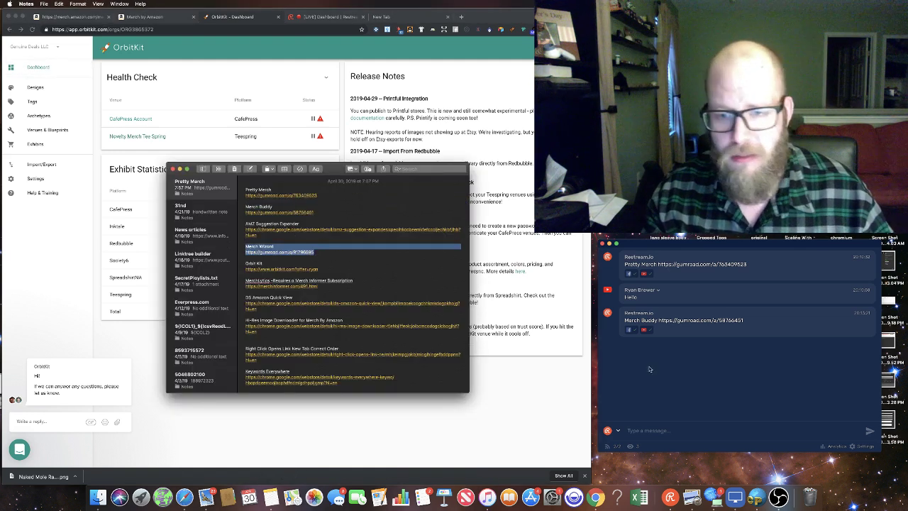
{"action": "left_click", "coordinate": [655, 430]}
{"action": "key", "text": "super+v"}
{"action": "key", "text": "Return"}
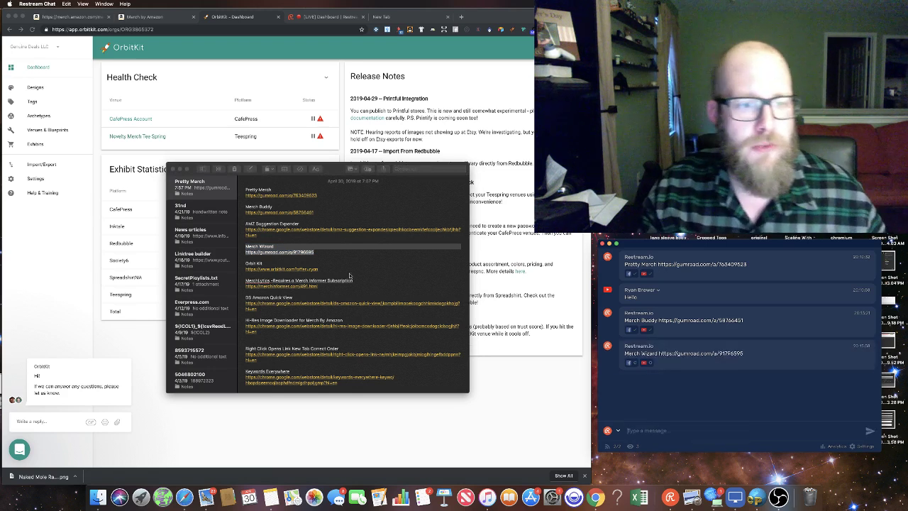
Step: Send the Orbit Kit name and link from Notes as a new Restream chat message
{"action": "left_click", "coordinate": [321, 269]}
{"action": "left_click_drag", "start_coordinate": [321, 269], "coordinate": [266, 263]}
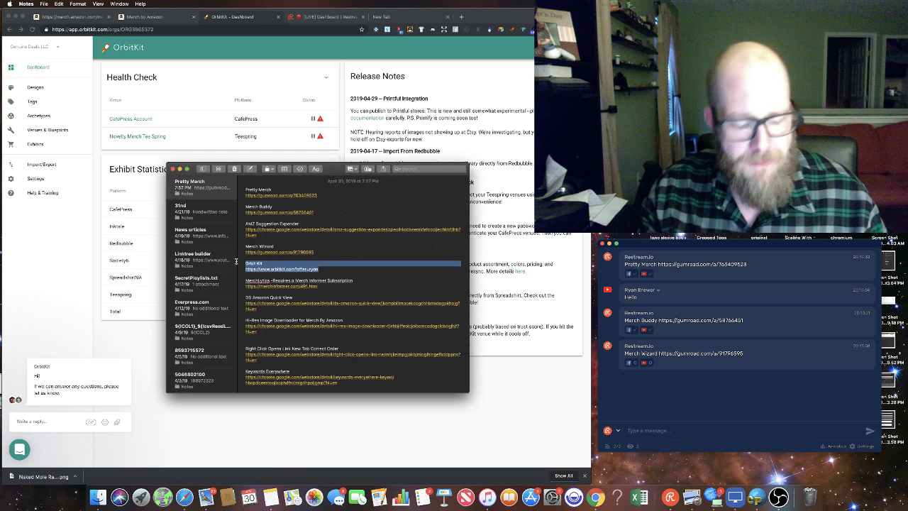
{"action": "left_click", "coordinate": [691, 431]}
{"action": "key", "text": "super+v"}
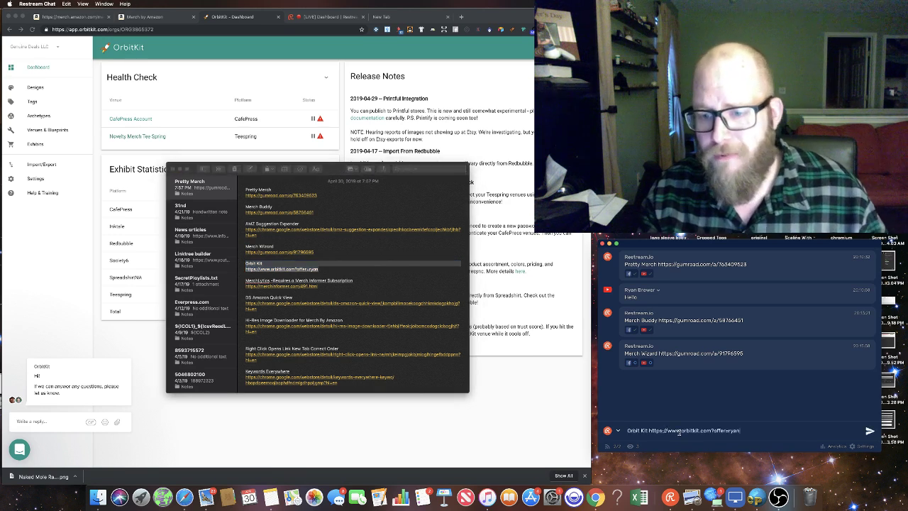
{"action": "key", "text": "Return"}
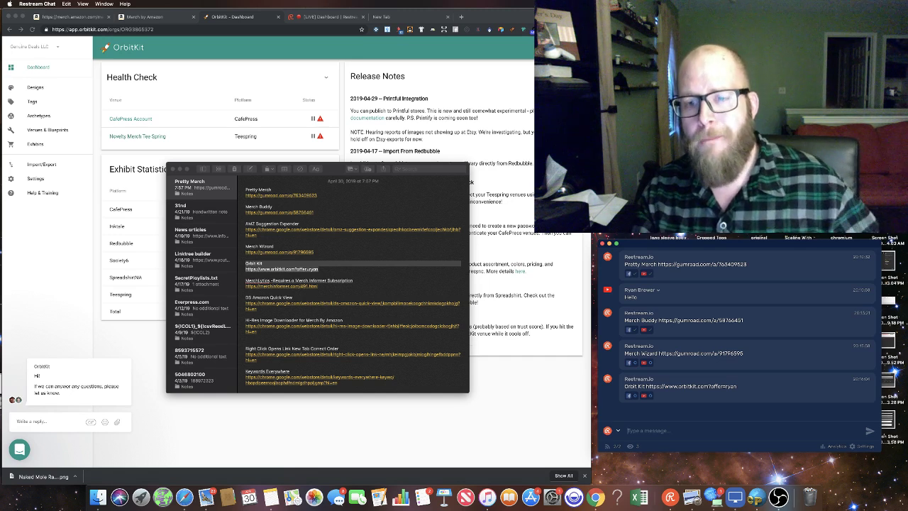
{"action": "left_click", "coordinate": [526, 409]}
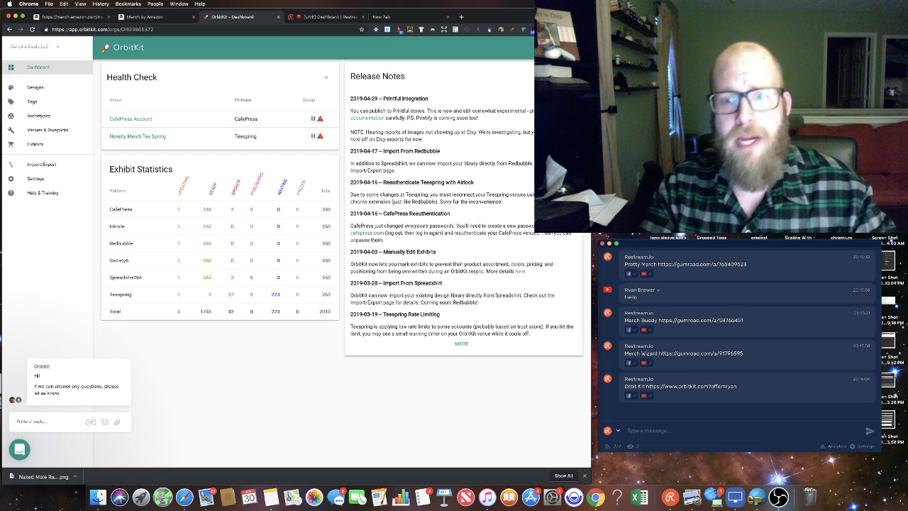
Step: Select the MerchLytics name and link in the Notes list
{"action": "left_click", "coordinate": [270, 497]}
{"action": "left_click", "coordinate": [337, 286]}
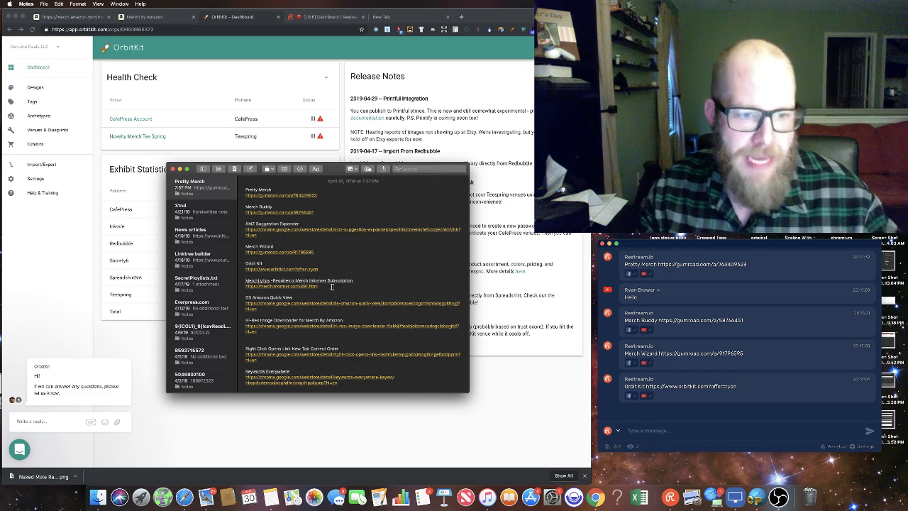
{"action": "left_click_drag", "start_coordinate": [331, 286], "coordinate": [220, 282]}
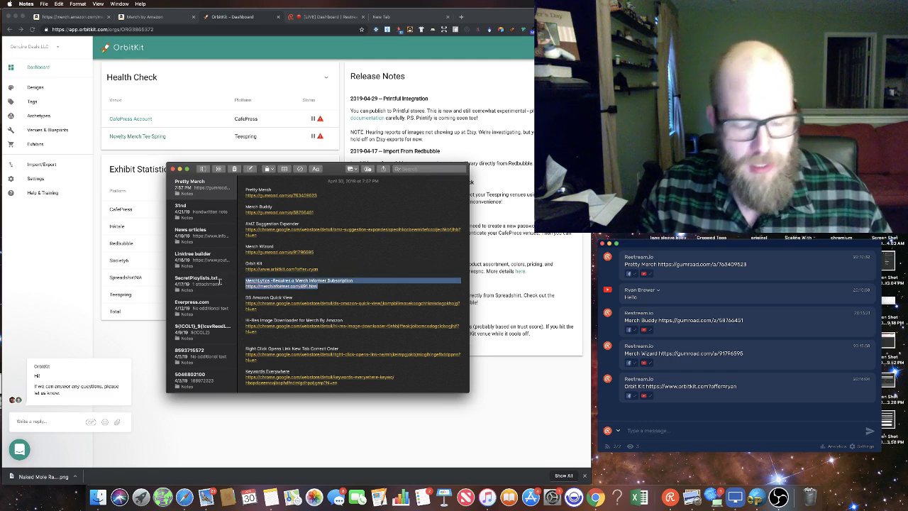
{"action": "left_click", "coordinate": [503, 391]}
Step: Load amazon.com in the new tab and search for 'funny shirt for men'
{"action": "left_click", "coordinate": [401, 16]}
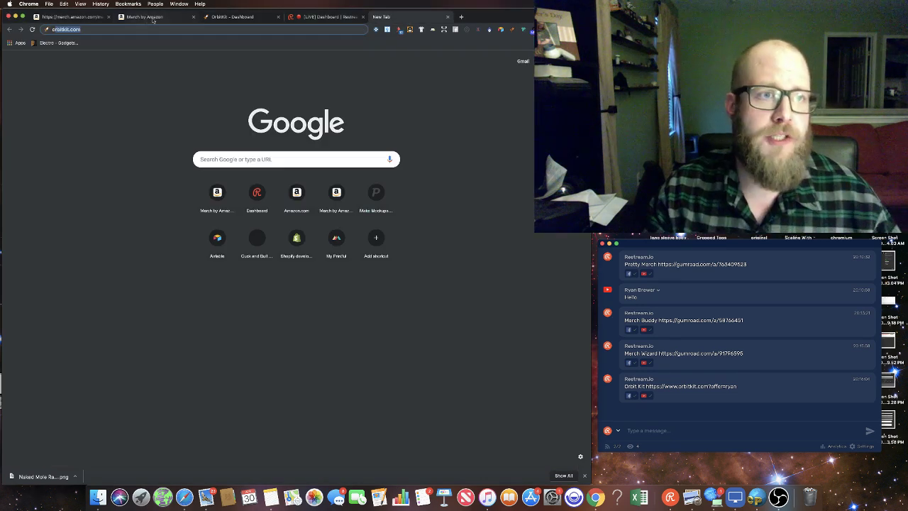
{"action": "key", "text": "BackSpace"}
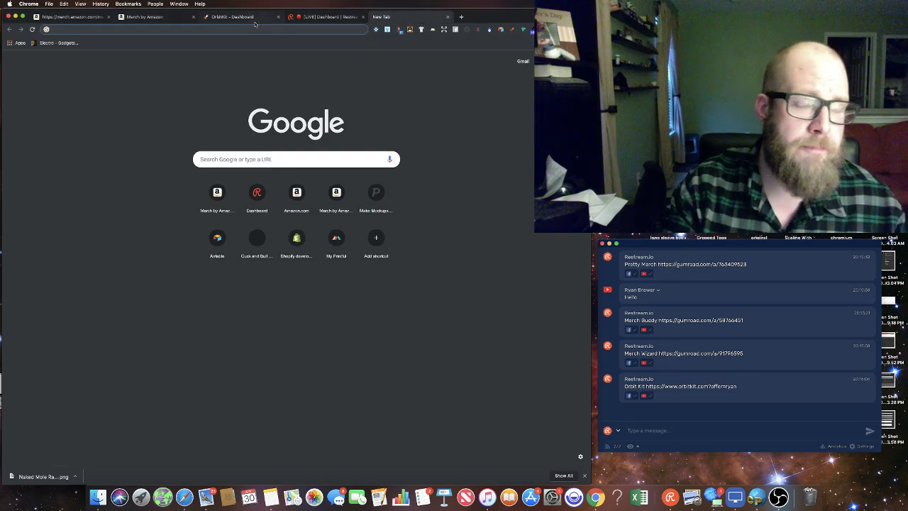
{"action": "type", "text": "amazon.com"}
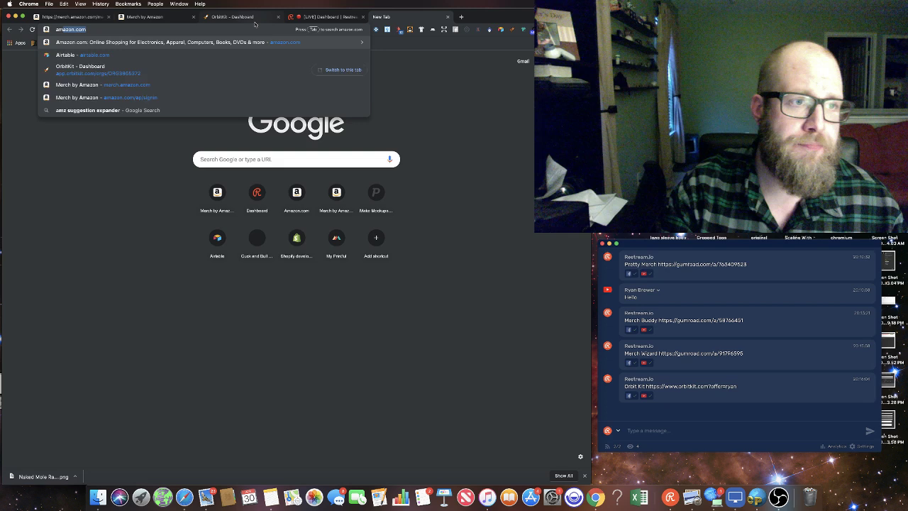
{"action": "key", "text": "Return"}
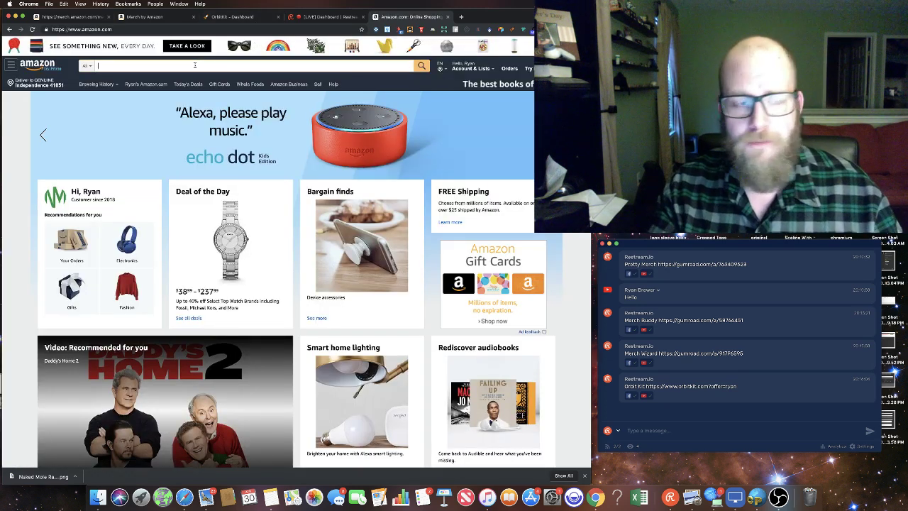
{"action": "type", "text": "funny sh"}
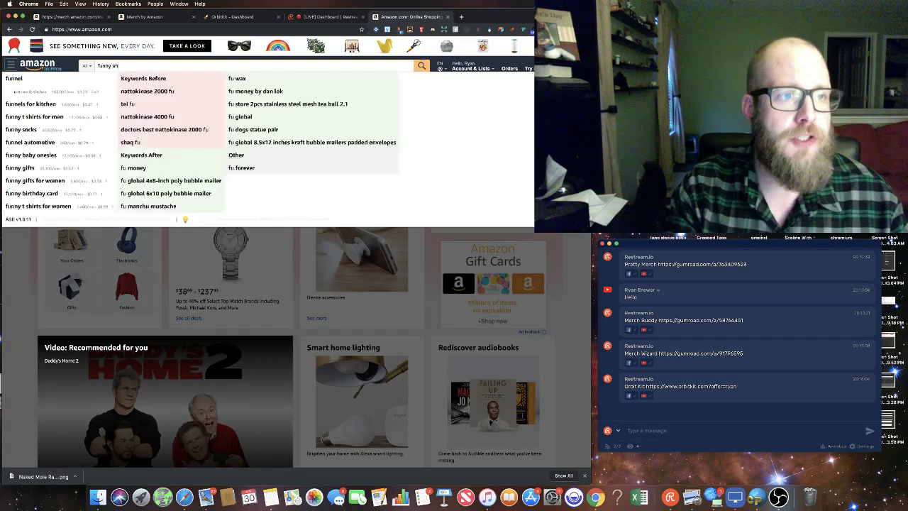
{"action": "type", "text": "irt for men"}
{"action": "key", "text": "Return"}
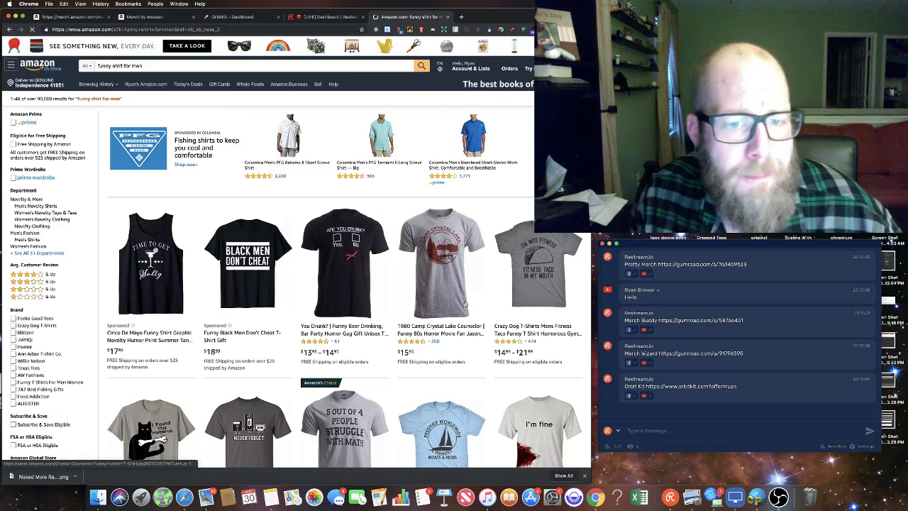
Step: Open the Duct Tape shirt, then the sponsored In My Defense I Was Left Unsupervised shirt
{"action": "scroll", "coordinate": [449, 303], "scroll_direction": "down", "scroll_amount": 10}
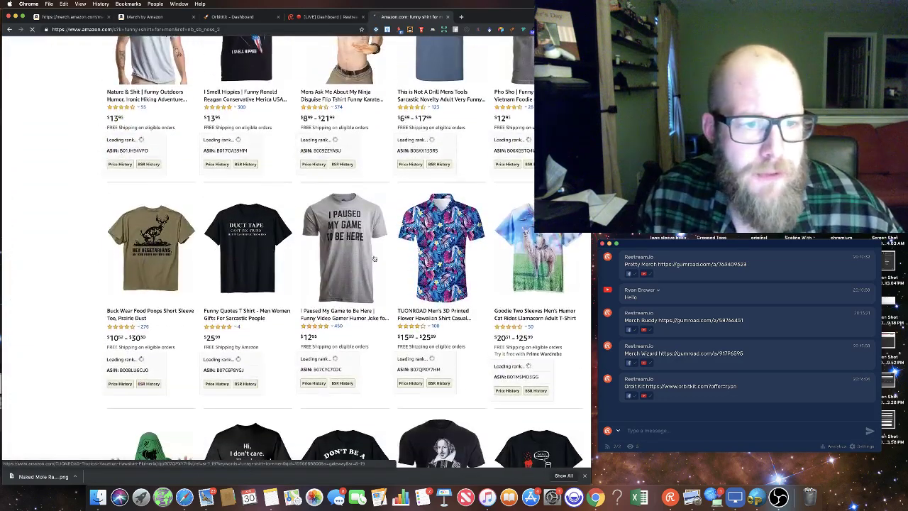
{"action": "left_click", "coordinate": [231, 232]}
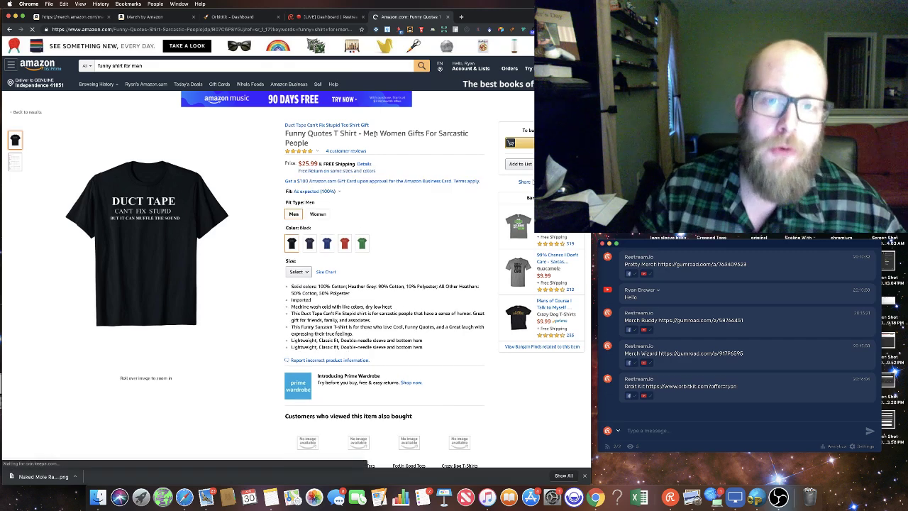
{"action": "scroll", "coordinate": [401, 148], "scroll_direction": "down", "scroll_amount": 10}
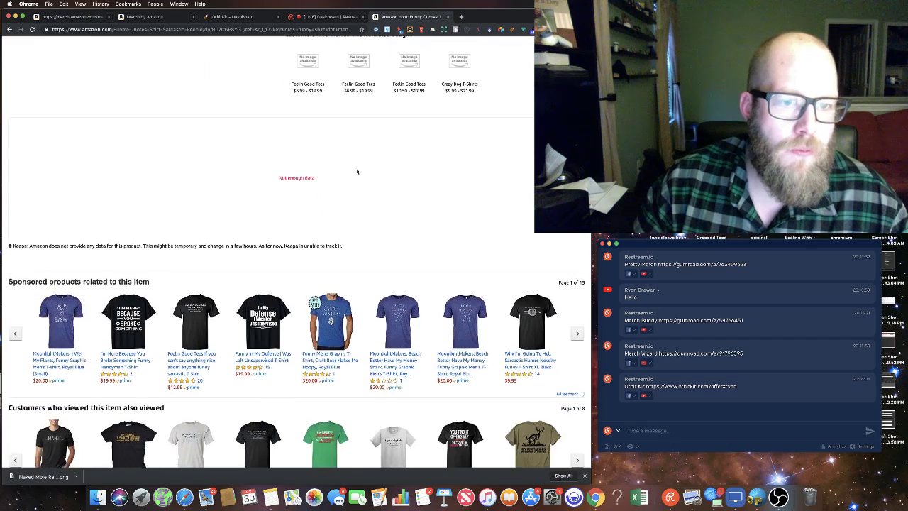
{"action": "scroll", "coordinate": [294, 185], "scroll_direction": "up", "scroll_amount": 5}
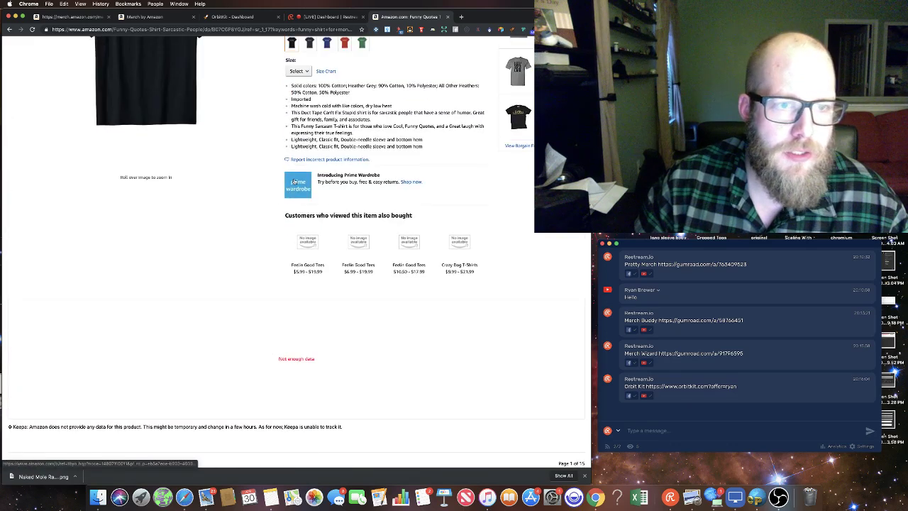
{"action": "scroll", "coordinate": [439, 184], "scroll_direction": "up", "scroll_amount": 6}
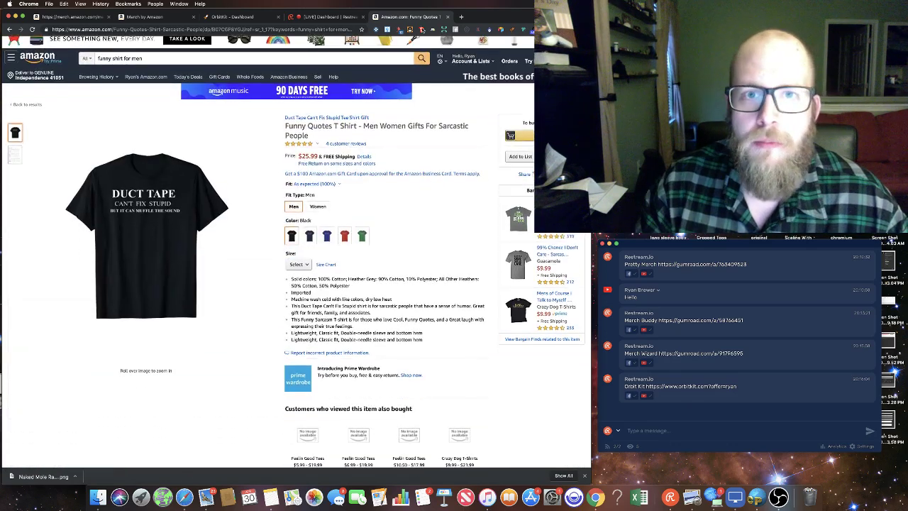
{"action": "scroll", "coordinate": [355, 191], "scroll_direction": "down", "scroll_amount": 10}
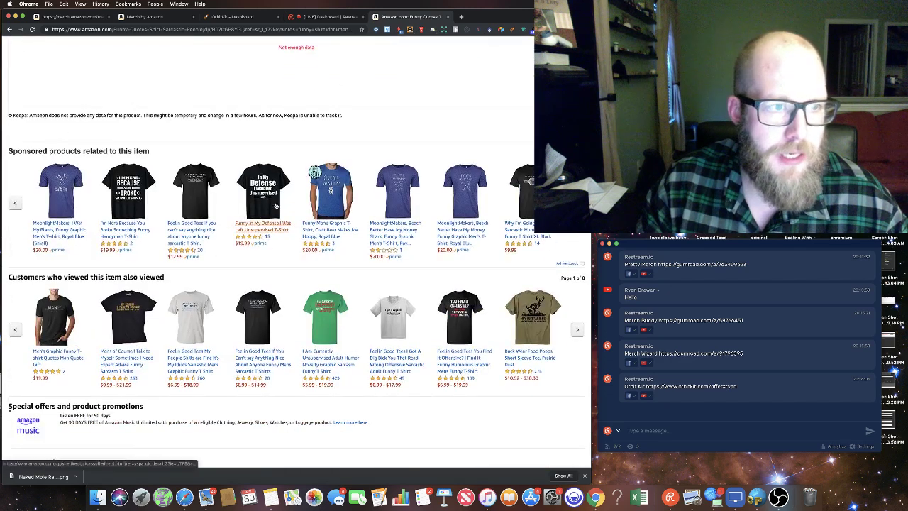
{"action": "left_click", "coordinate": [261, 181]}
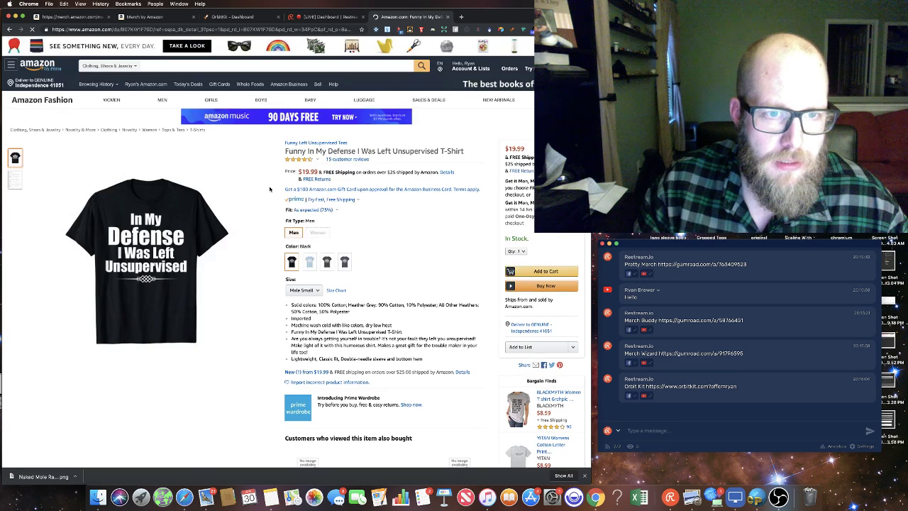
Step: Scroll the In My Defense listing to its Keepa price and sales-rank history chart
{"action": "scroll", "coordinate": [268, 189], "scroll_direction": "down", "scroll_amount": 5}
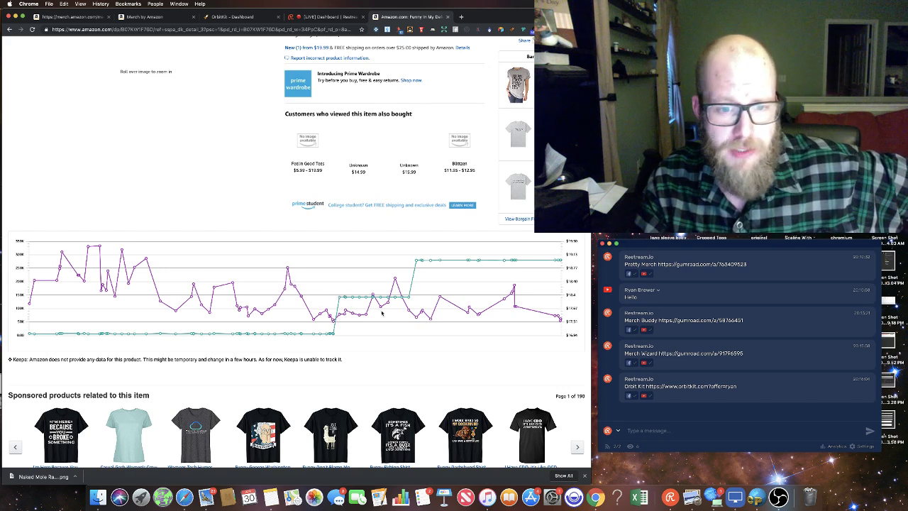
{"action": "scroll", "coordinate": [426, 269], "scroll_direction": "up", "scroll_amount": 1}
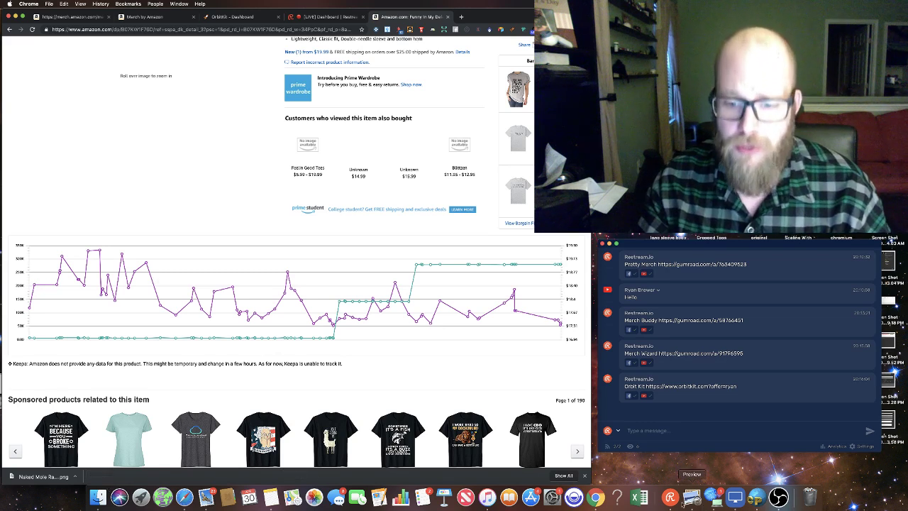
Step: Paste the MerchLytics link into the Restream chat with the referral code appended and send it
{"action": "left_click", "coordinate": [270, 497]}
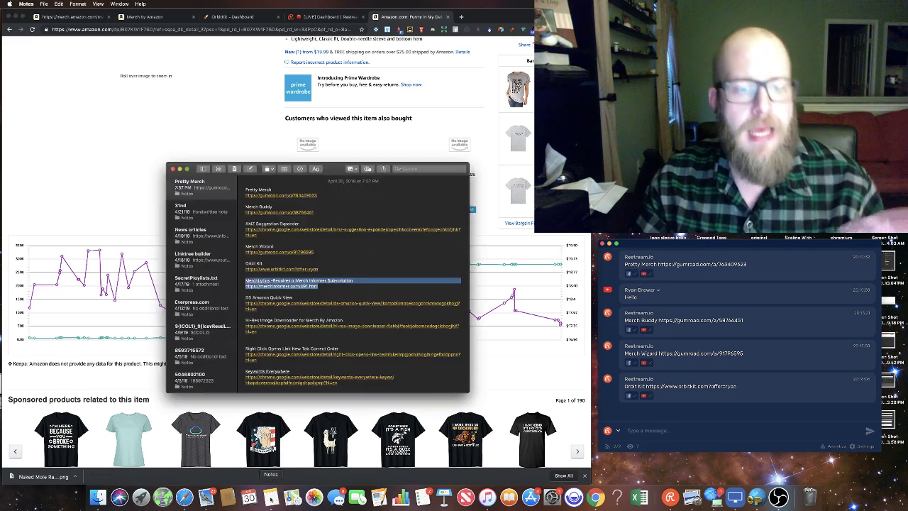
{"action": "scroll", "coordinate": [417, 334], "scroll_direction": "down", "scroll_amount": 1}
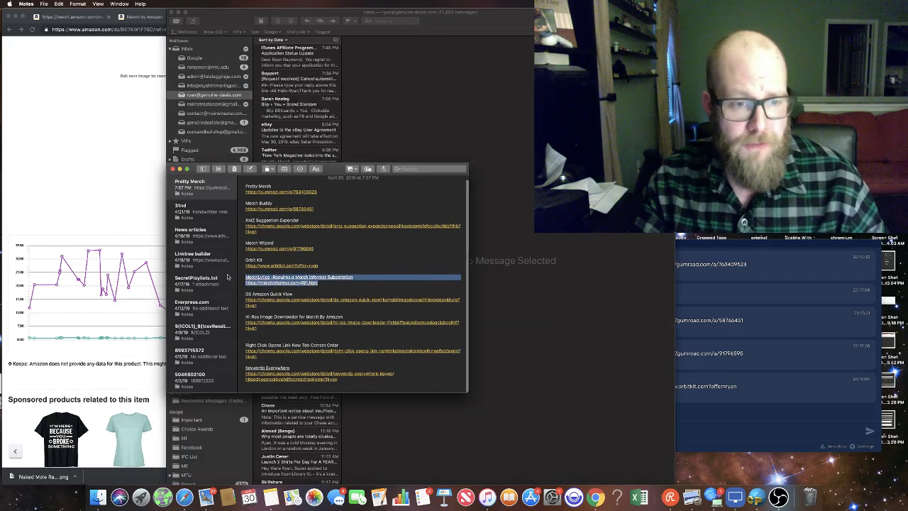
{"action": "left_click", "coordinate": [674, 430]}
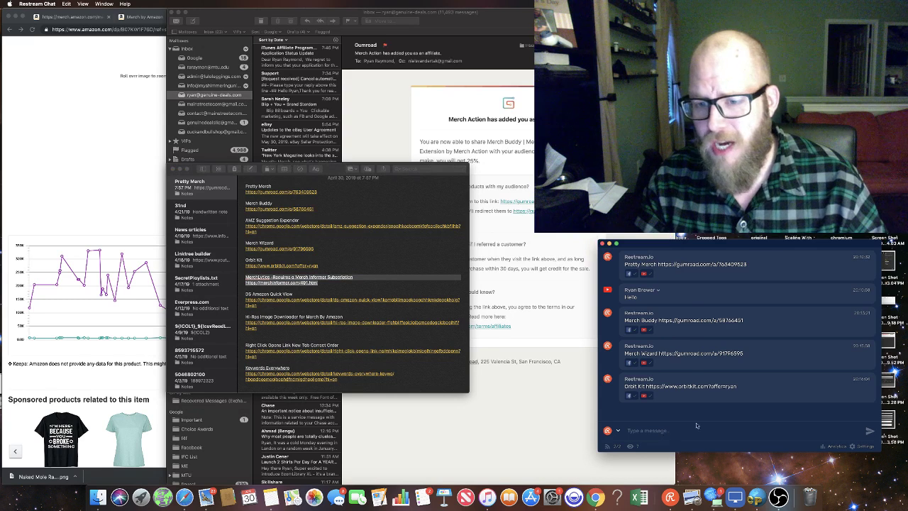
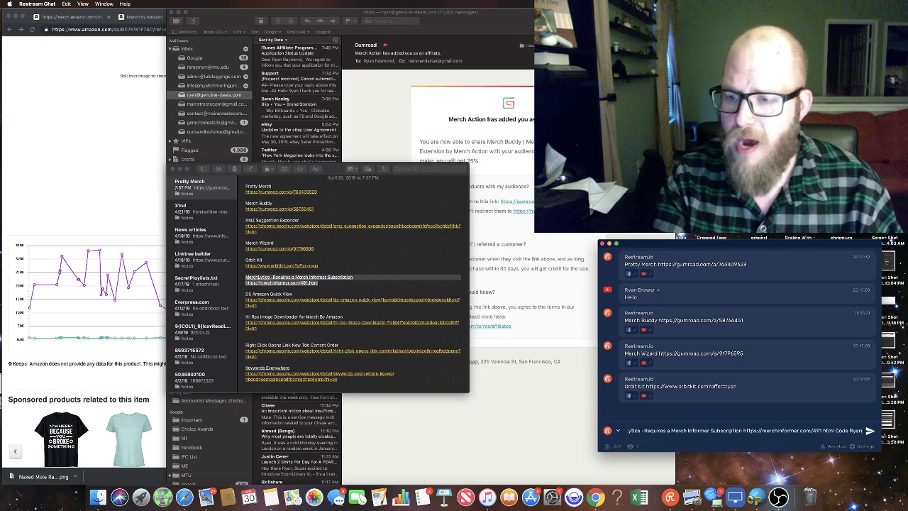
{"action": "key", "text": "Return"}
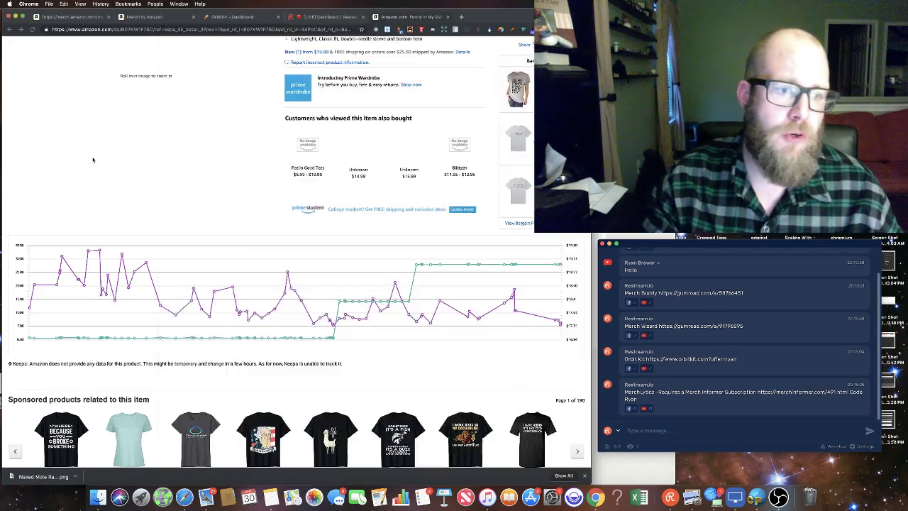
Step: Minimize the Mail window and reload the In My Defense T-shirt page in Chrome
{"action": "left_click", "coordinate": [91, 159]}
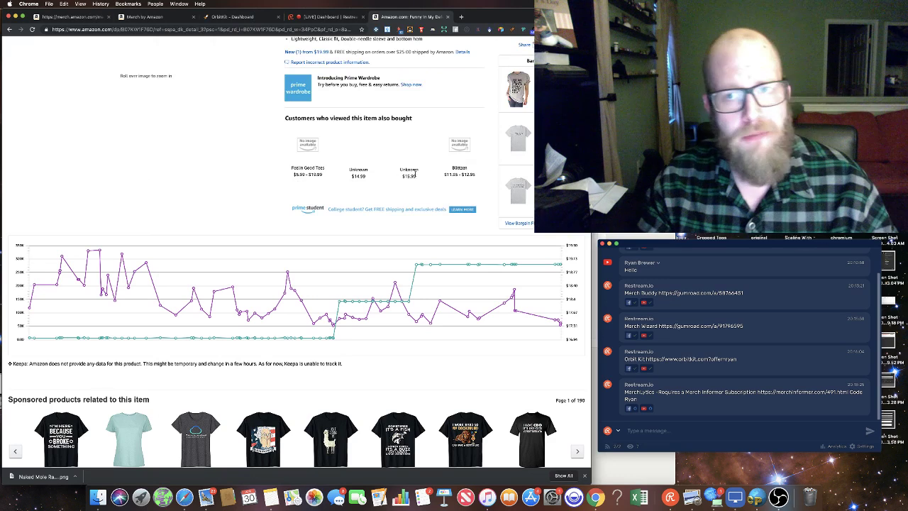
{"action": "key", "text": "super+Tab"}
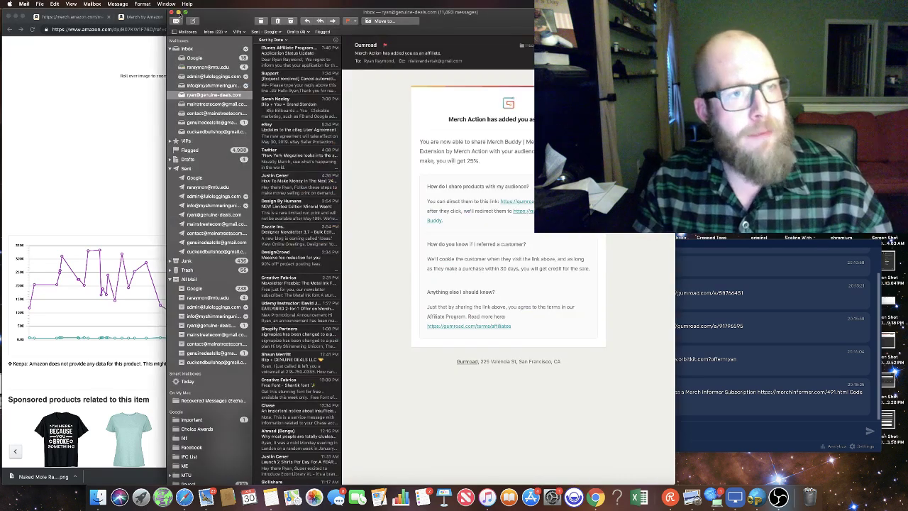
{"action": "left_click", "coordinate": [180, 15]}
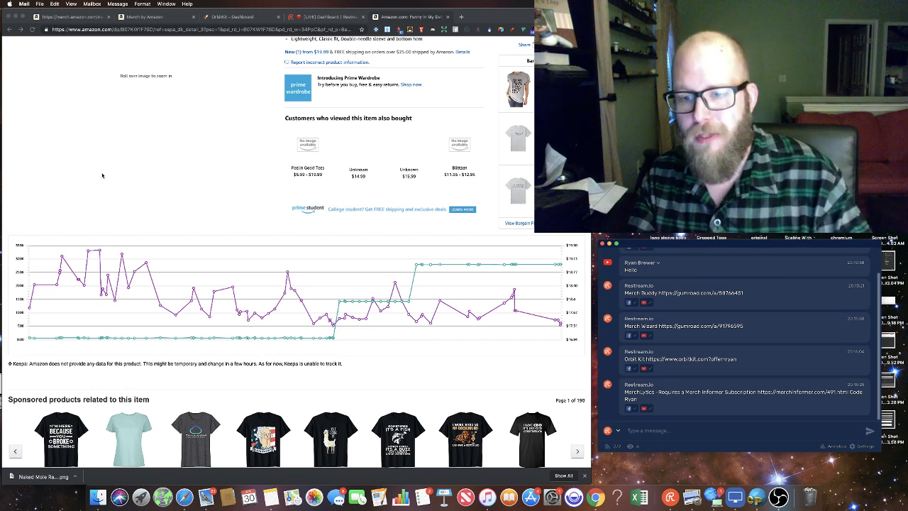
{"action": "left_click", "coordinate": [159, 177]}
{"action": "key", "text": "super+r"}
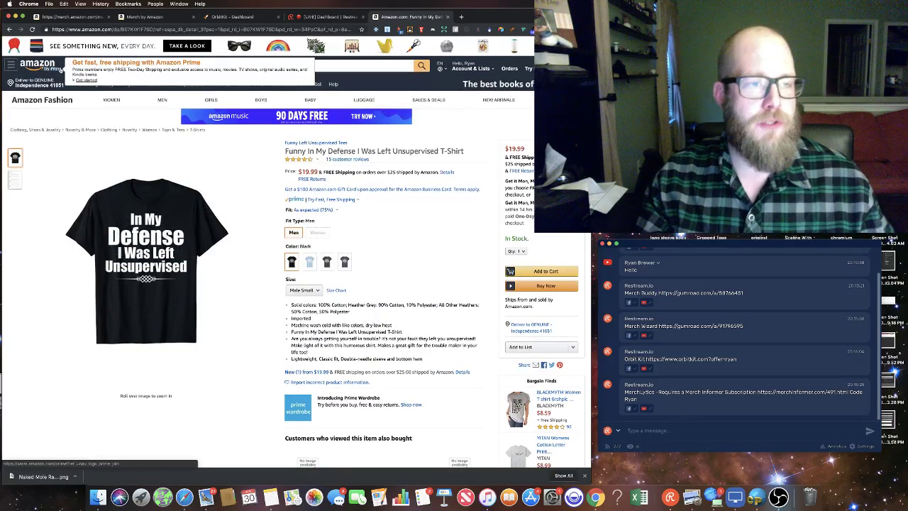
Step: From the Amazon home page, type 'shirt for men' to show AMZ Suggestion Expander keyword suggestions
{"action": "left_click", "coordinate": [31, 64]}
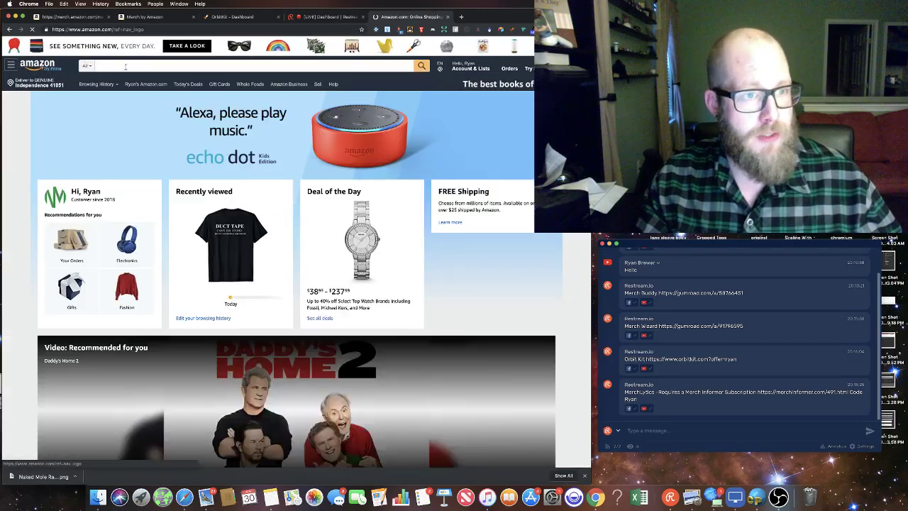
{"action": "left_click", "coordinate": [135, 66]}
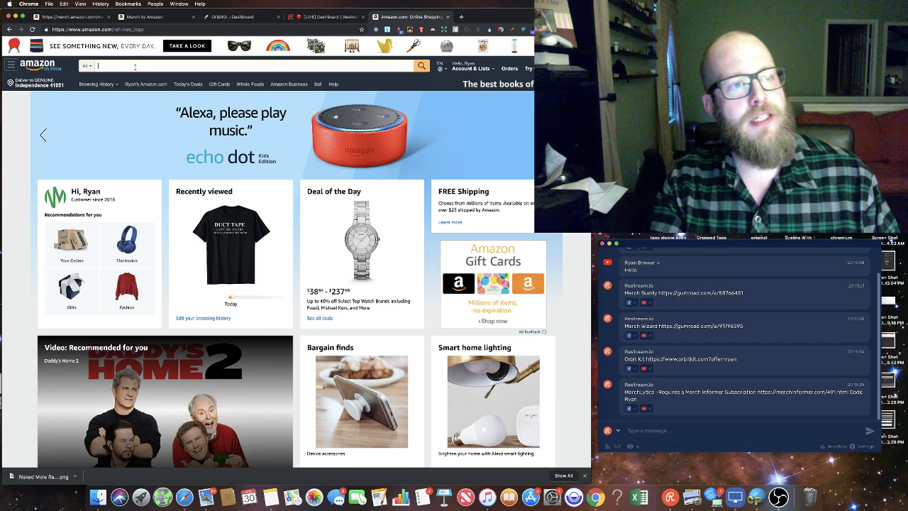
{"action": "type", "text": "shirt for men"}
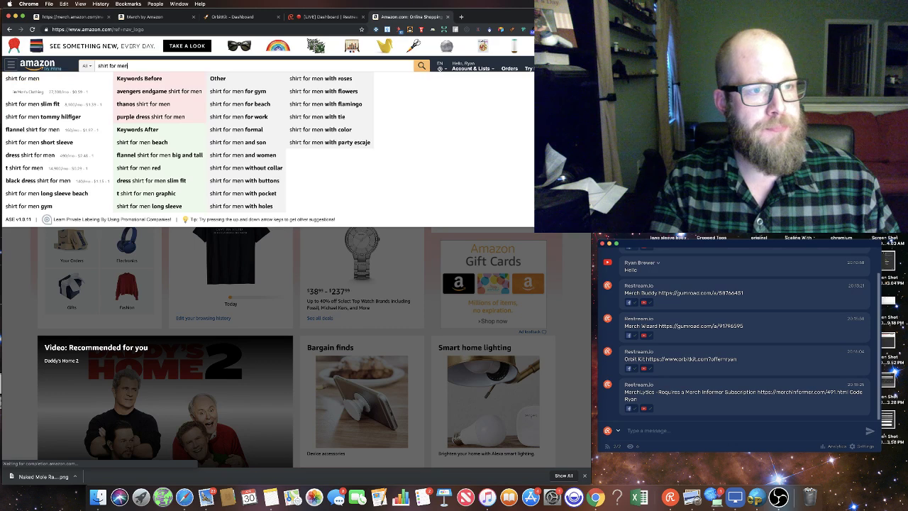
{"action": "scroll", "coordinate": [132, 75], "scroll_direction": "down", "scroll_amount": 1}
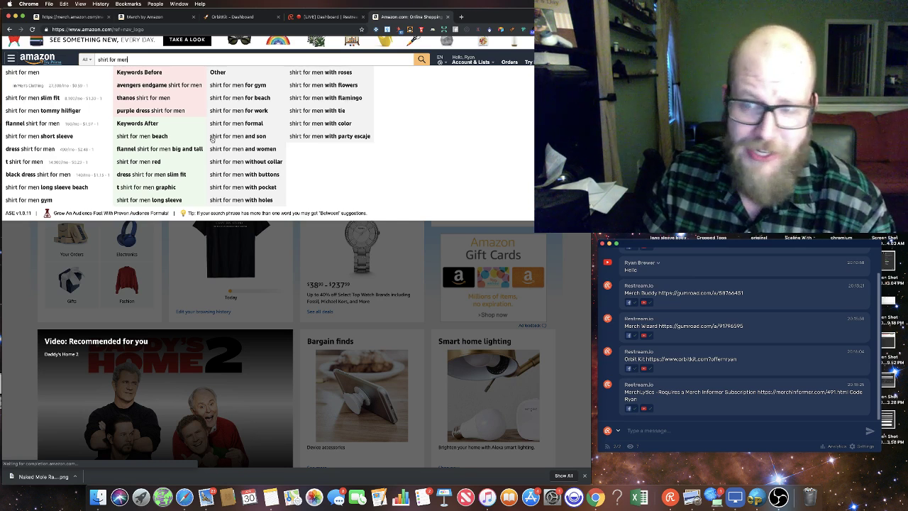
Step: Send the AMZ Suggestion Expander Chrome Web Store link from Notes to the Restream chat
{"action": "left_click", "coordinate": [271, 497]}
{"action": "left_click", "coordinate": [286, 310]}
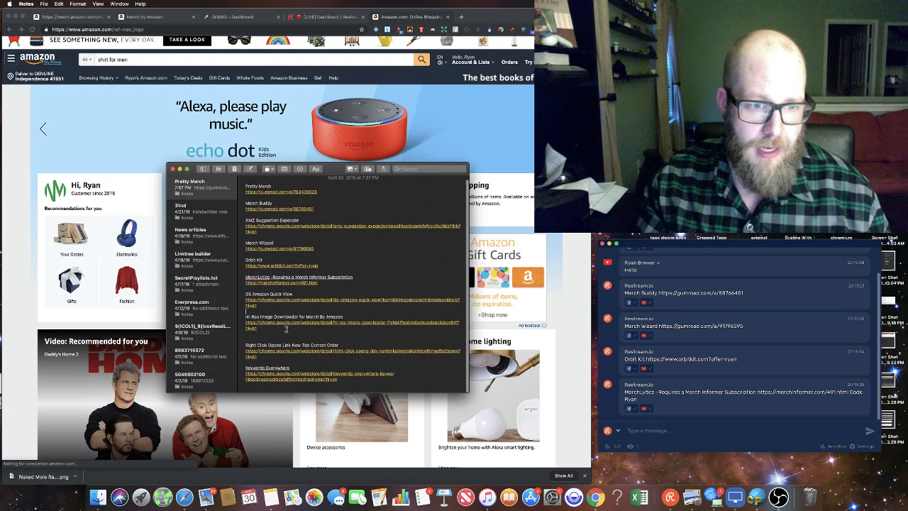
{"action": "left_click_drag", "start_coordinate": [266, 235], "coordinate": [234, 222]}
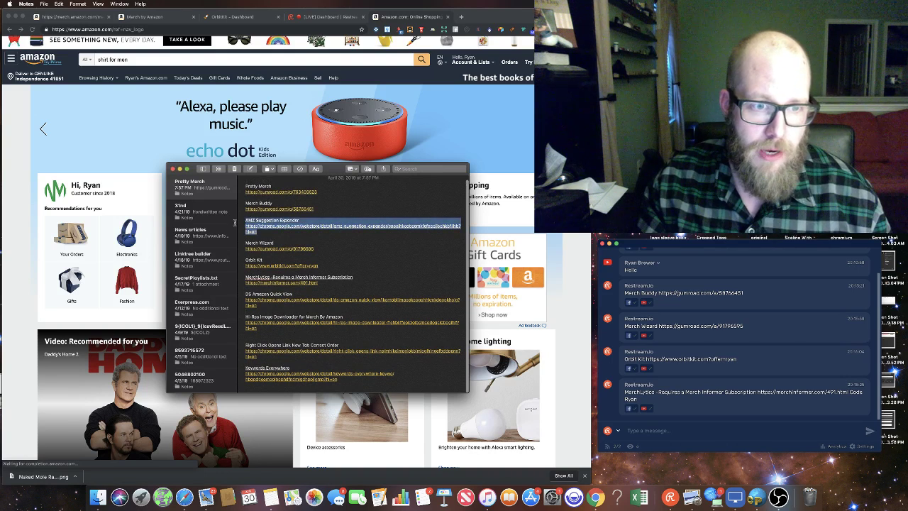
{"action": "left_click", "coordinate": [694, 432]}
{"action": "type", "text": "AMZ Suggestion Expander https://chrome.google.com/webstore/detail/amz-suggestion-expander/cpoaihkocbeamkfefcapljechkbfjhb?hl=en"}
{"action": "key", "text": "Return"}
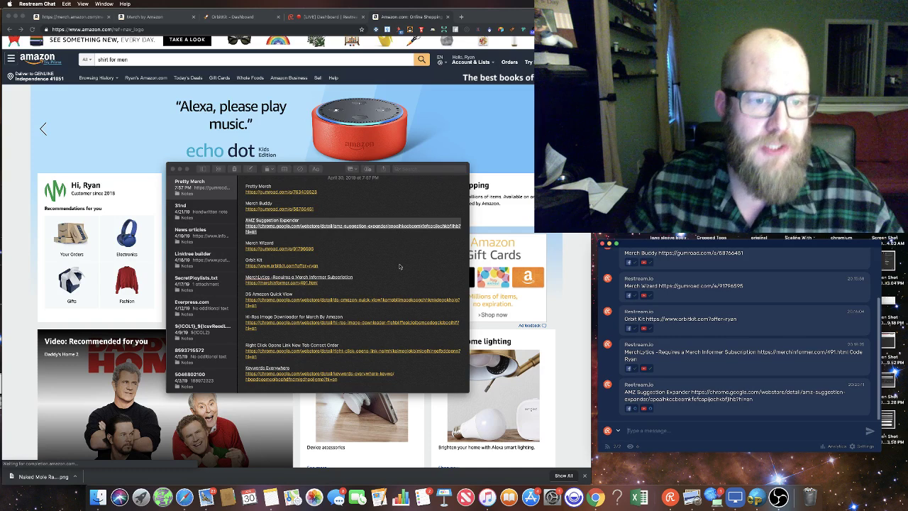
{"action": "key", "text": "super+Tab"}
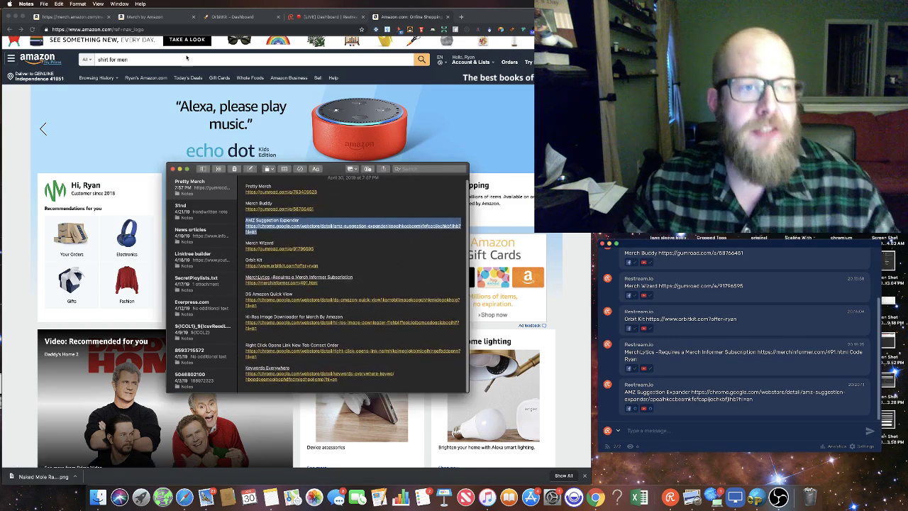
{"action": "left_click", "coordinate": [184, 58]}
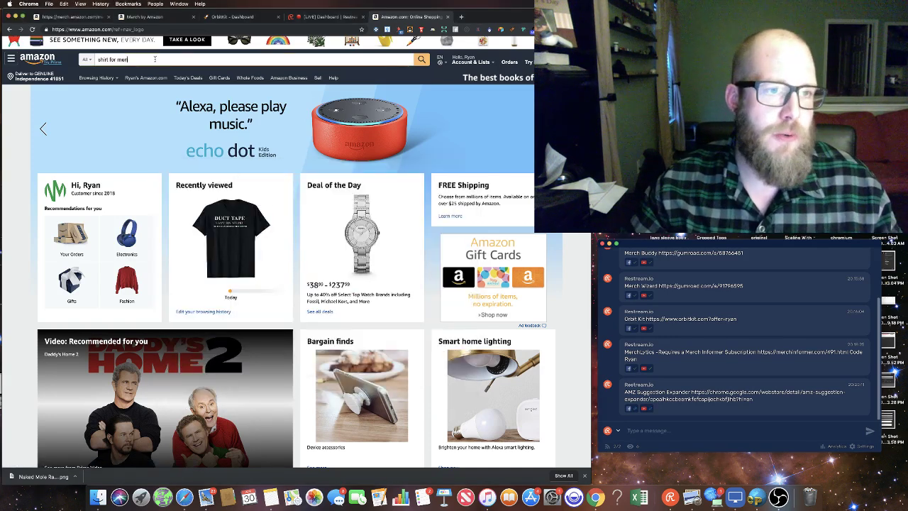
Step: Search 'easter shirt for men funny' and open the $16.99 Hip Easter Bunny Sunglasses tee
{"action": "type", "text": "funny"}
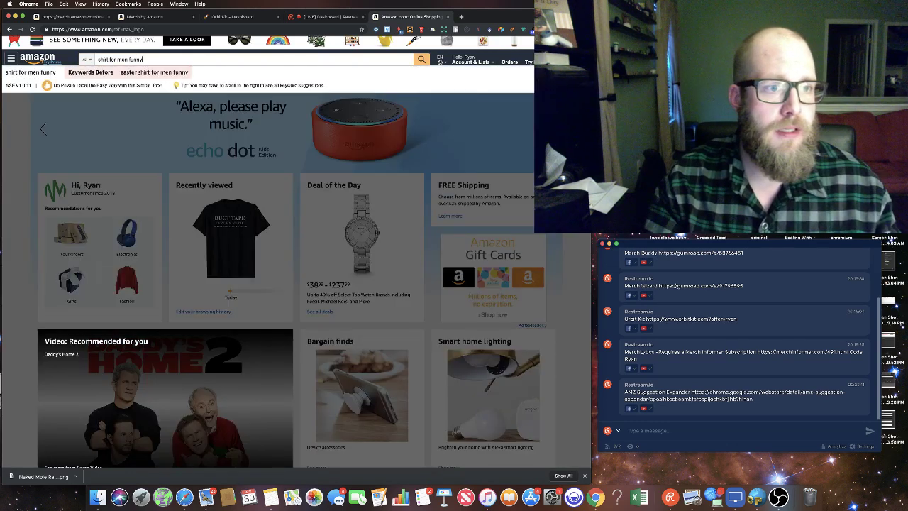
{"action": "left_click", "coordinate": [155, 72]}
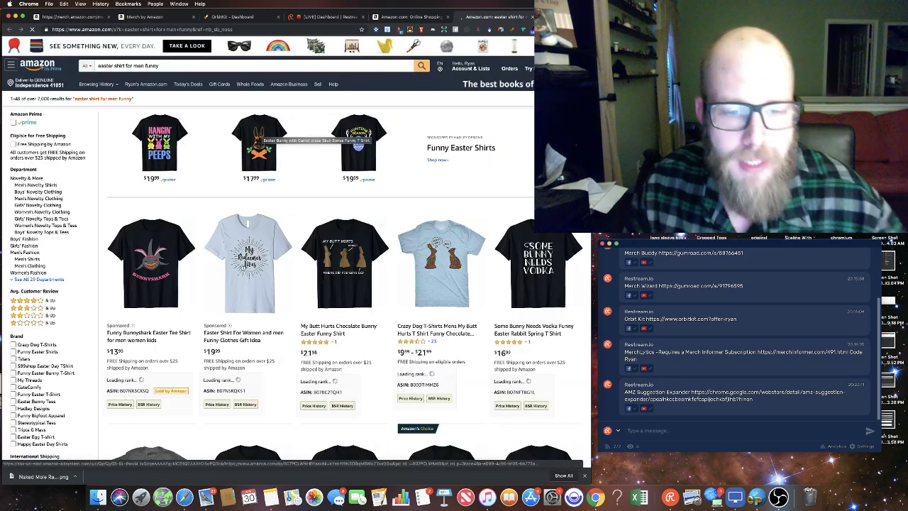
{"action": "scroll", "coordinate": [258, 273], "scroll_direction": "down", "scroll_amount": 3}
{"action": "scroll", "coordinate": [257, 273], "scroll_direction": "down", "scroll_amount": 1}
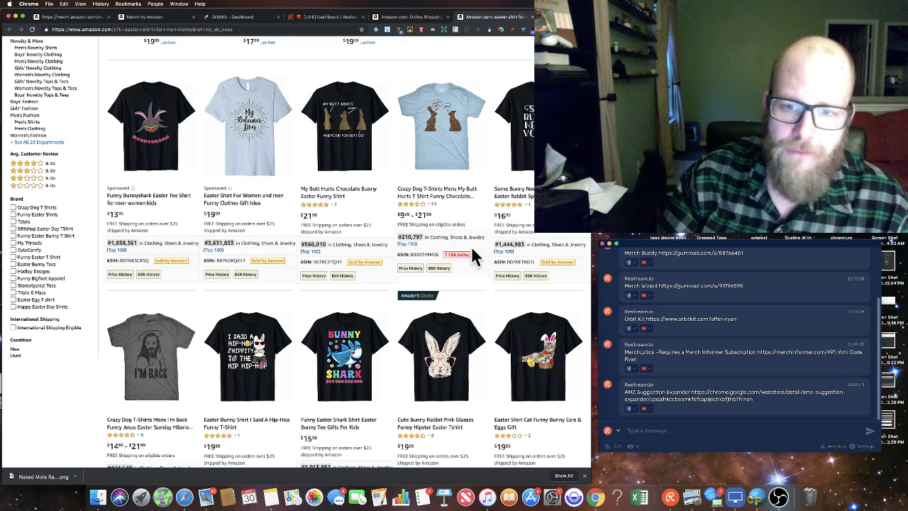
{"action": "scroll", "coordinate": [447, 256], "scroll_direction": "down", "scroll_amount": 5}
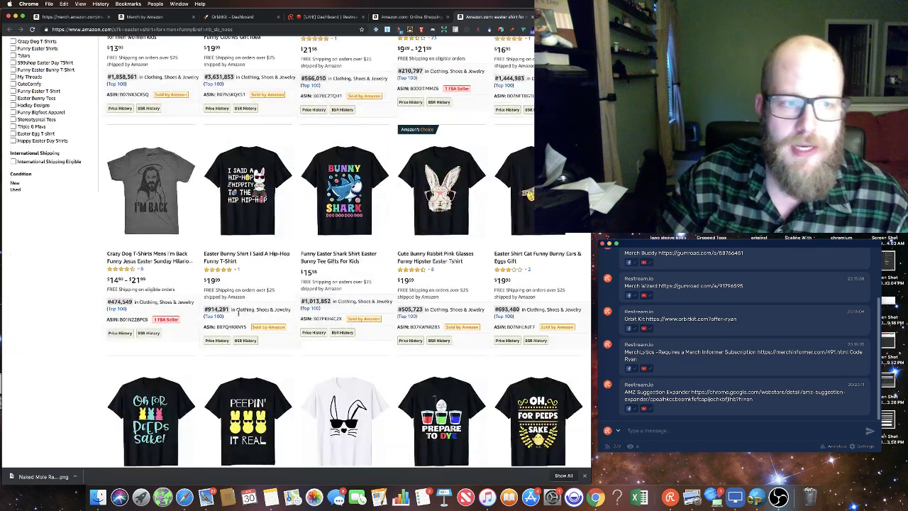
{"action": "scroll", "coordinate": [497, 312], "scroll_direction": "down", "scroll_amount": 5}
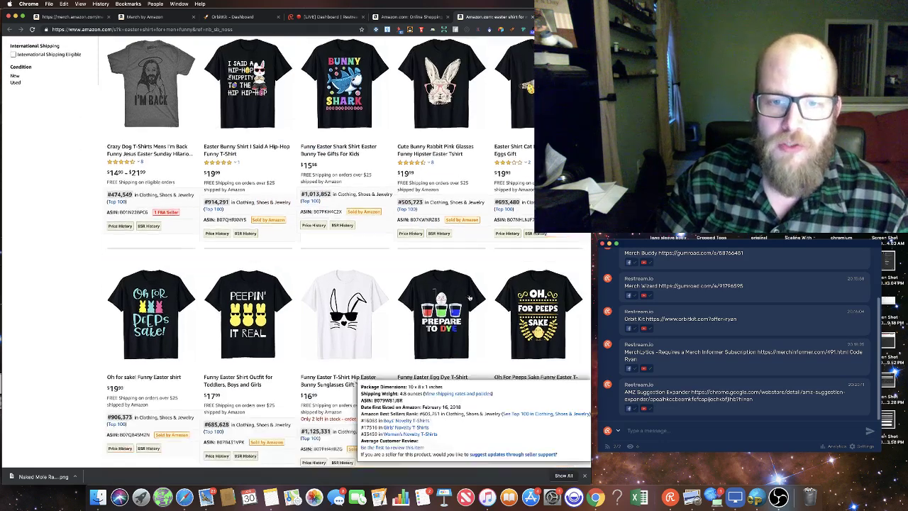
{"action": "scroll", "coordinate": [450, 301], "scroll_direction": "down", "scroll_amount": 3}
{"action": "mouse_move", "coordinate": [443, 313]}
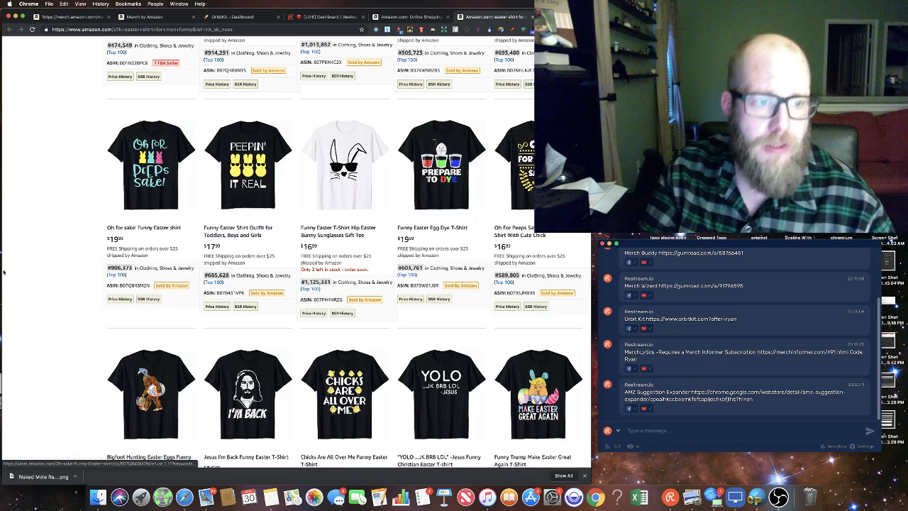
{"action": "scroll", "coordinate": [44, 250], "scroll_direction": "down", "scroll_amount": 1}
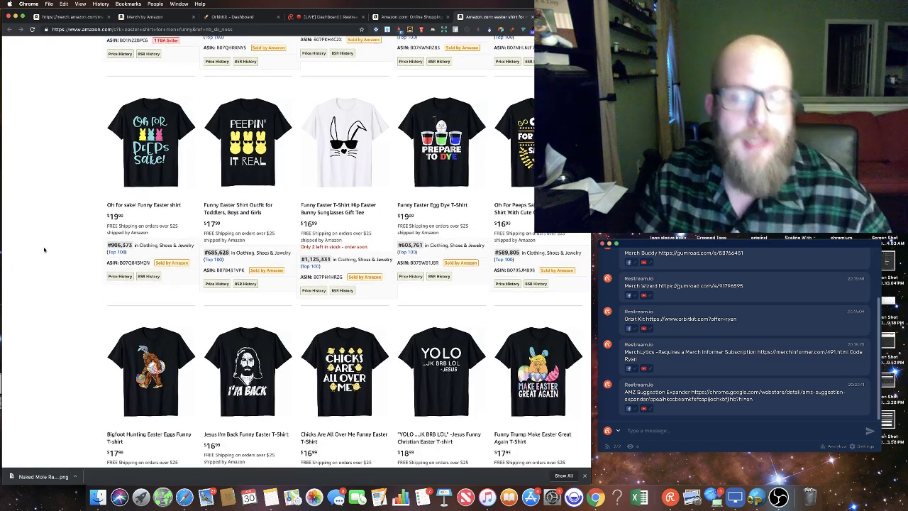
{"action": "left_click", "coordinate": [349, 133]}
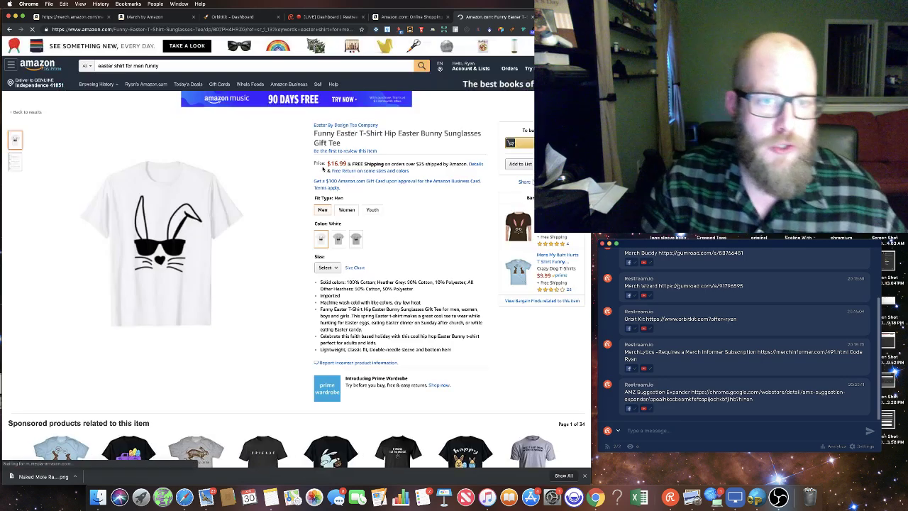
Step: Reload the Hip Easter Bunny Sunglasses Gift Tee product page
{"action": "scroll", "coordinate": [305, 169], "scroll_direction": "down", "scroll_amount": 5}
{"action": "scroll", "coordinate": [304, 169], "scroll_direction": "up", "scroll_amount": 2}
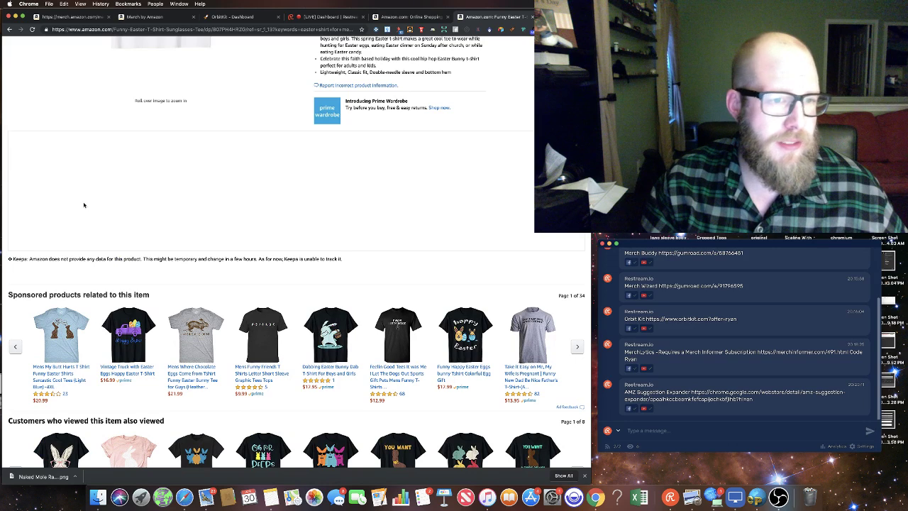
{"action": "right_click", "coordinate": [118, 192]}
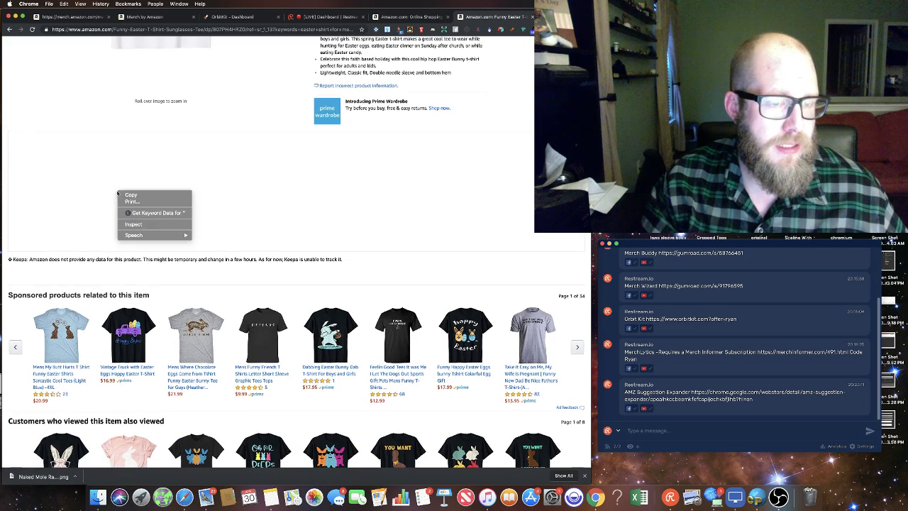
{"action": "key", "text": "Escape"}
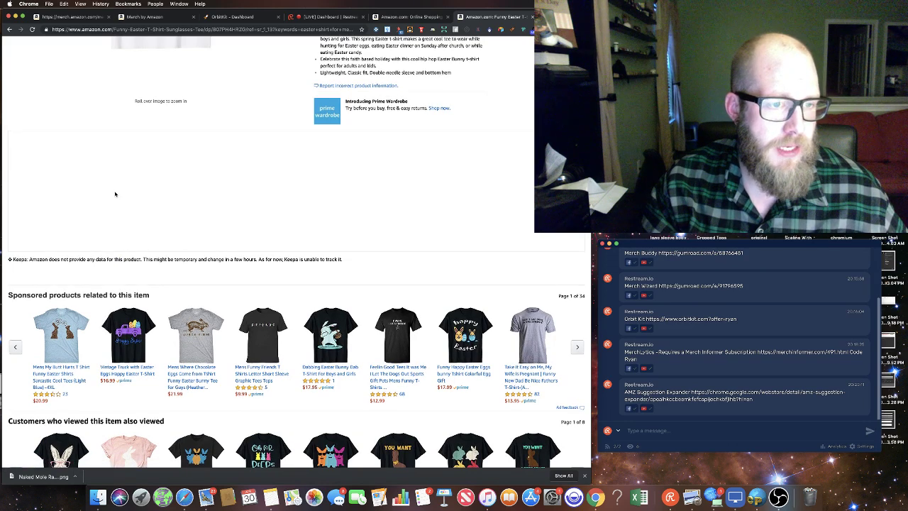
{"action": "key", "text": "super+r"}
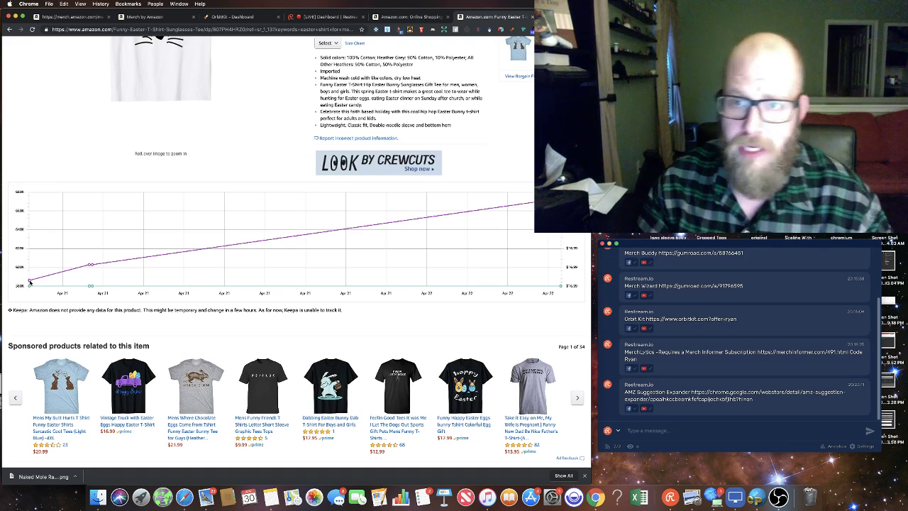
Step: Scroll through the Keepa chart and sponsored Easter shirts, then back up to the listing details
{"action": "scroll", "coordinate": [71, 269], "scroll_direction": "up", "scroll_amount": 10}
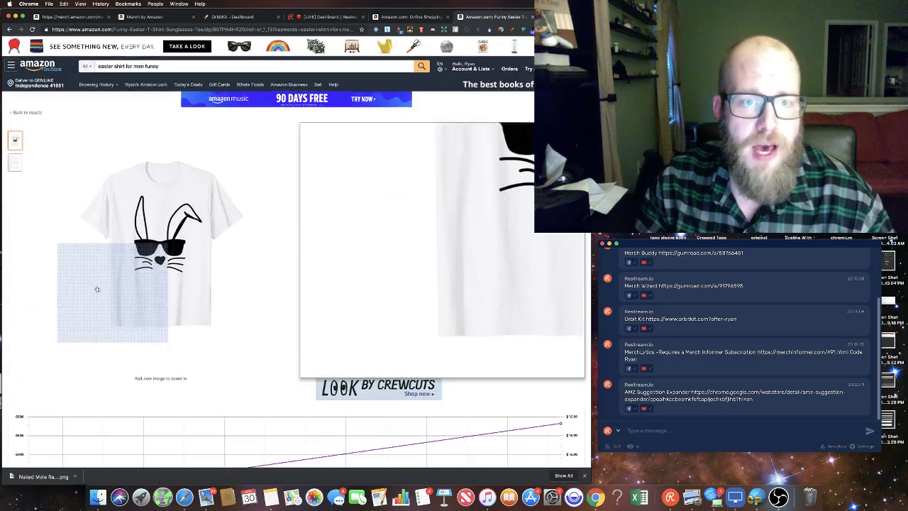
{"action": "scroll", "coordinate": [287, 304], "scroll_direction": "down", "scroll_amount": 15}
{"action": "scroll", "coordinate": [288, 304], "scroll_direction": "down", "scroll_amount": 15}
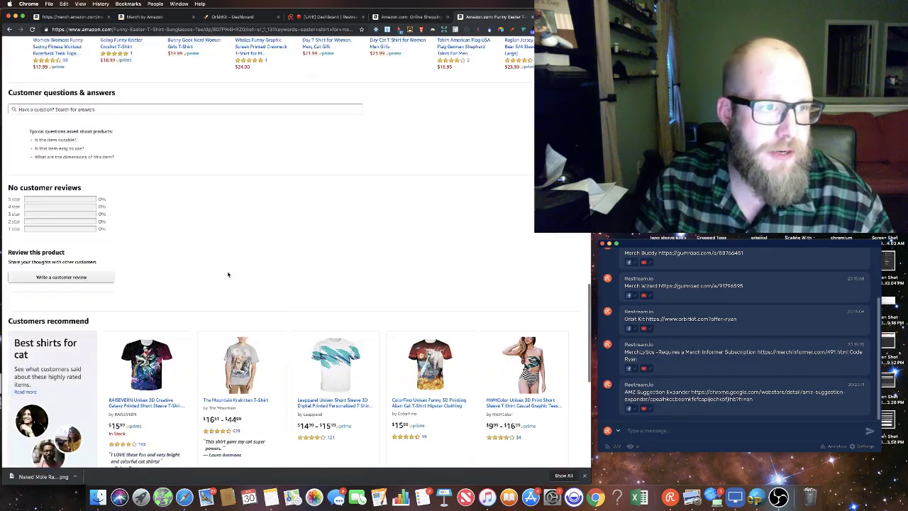
{"action": "scroll", "coordinate": [142, 230], "scroll_direction": "up", "scroll_amount": 15}
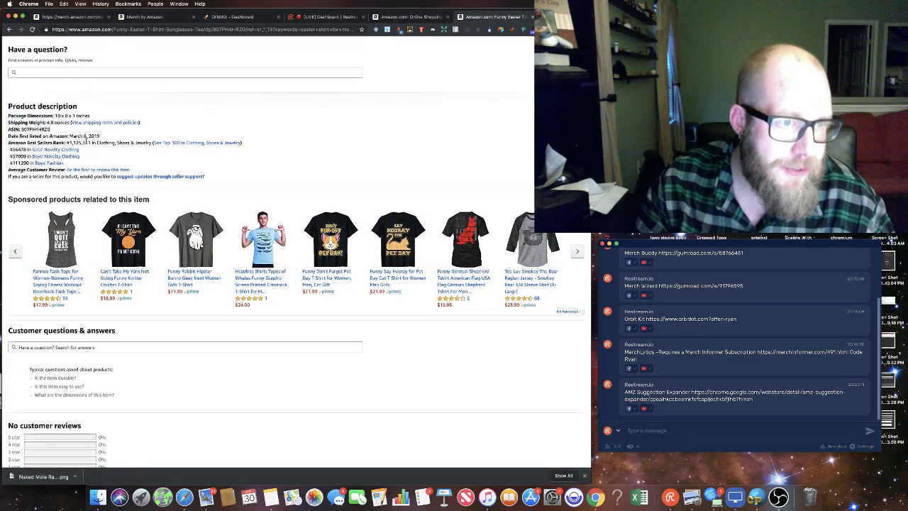
{"action": "scroll", "coordinate": [170, 156], "scroll_direction": "up", "scroll_amount": 10}
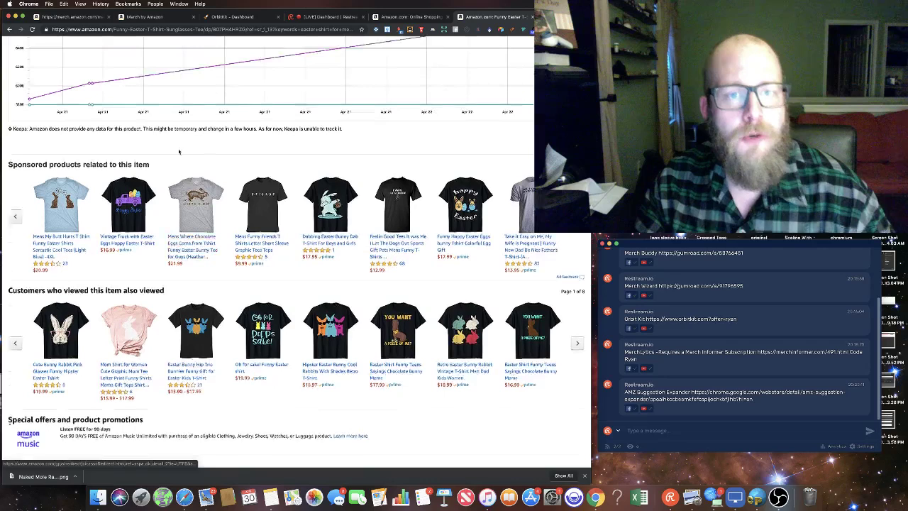
{"action": "scroll", "coordinate": [179, 151], "scroll_direction": "up", "scroll_amount": 2}
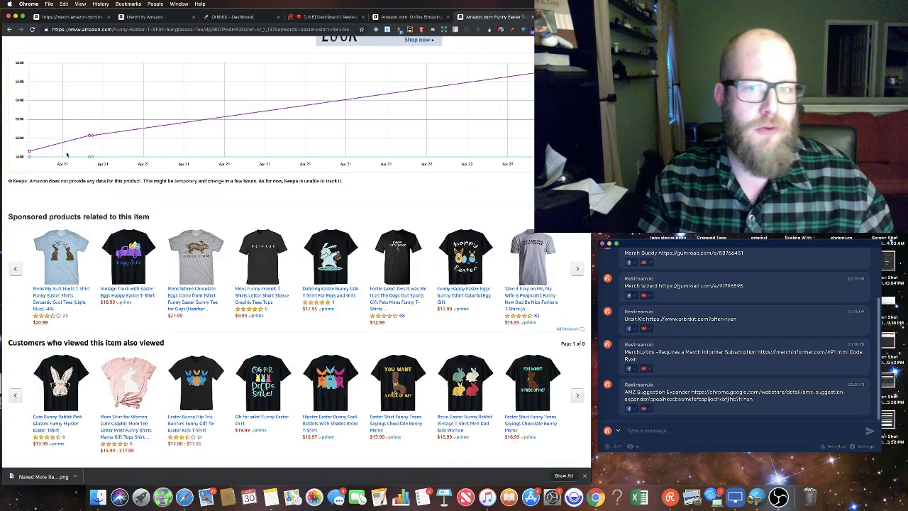
{"action": "scroll", "coordinate": [468, 174], "scroll_direction": "up", "scroll_amount": 12}
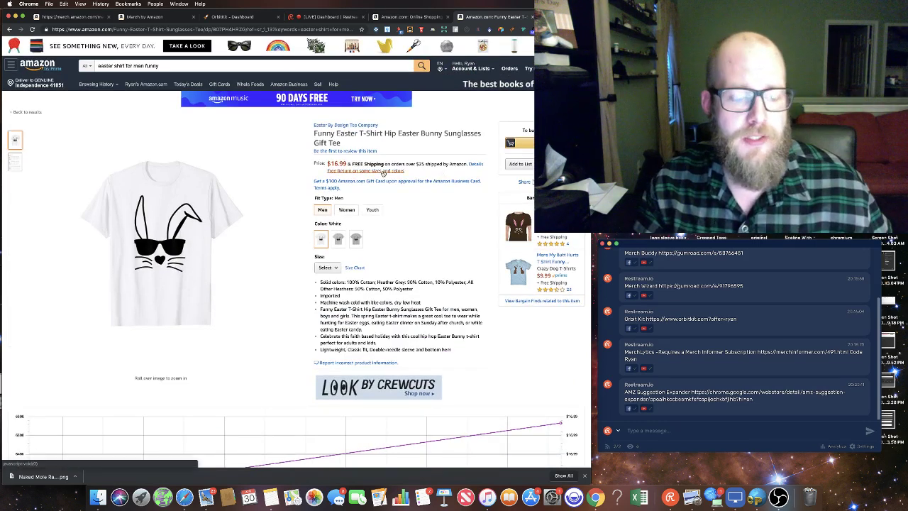
Step: Post the DS Amazon Quick View Chrome Web Store link from Notes into the Restream chat
{"action": "left_click", "coordinate": [270, 496]}
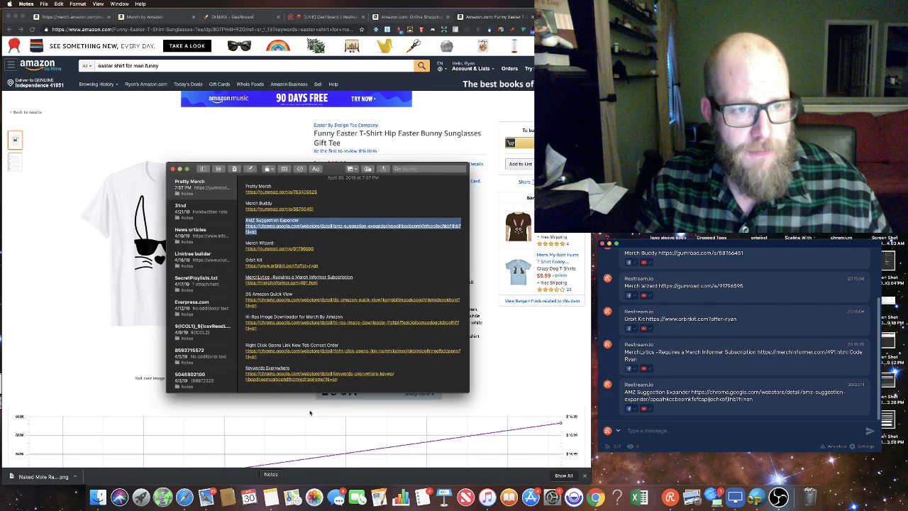
{"action": "left_click_drag", "start_coordinate": [305, 307], "coordinate": [237, 293]}
{"action": "left_click", "coordinate": [692, 431]}
{"action": "type", "text": "DS Amazon Quick View https://chrome.google.com/webstore/detail/ds-amazon-quick-view/lkomobllmaoekaoogchkmkdocgkhokjg?hl=en"}
{"action": "key", "text": "Return"}
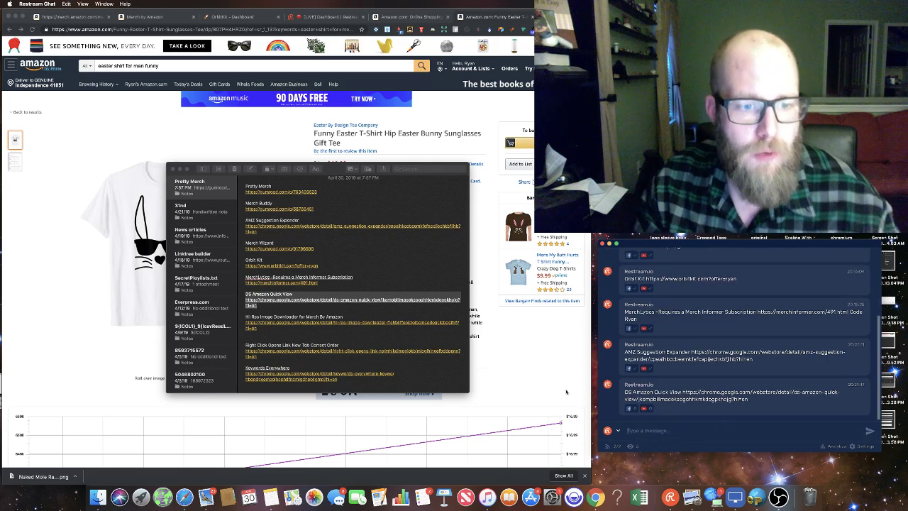
{"action": "left_click", "coordinate": [525, 351]}
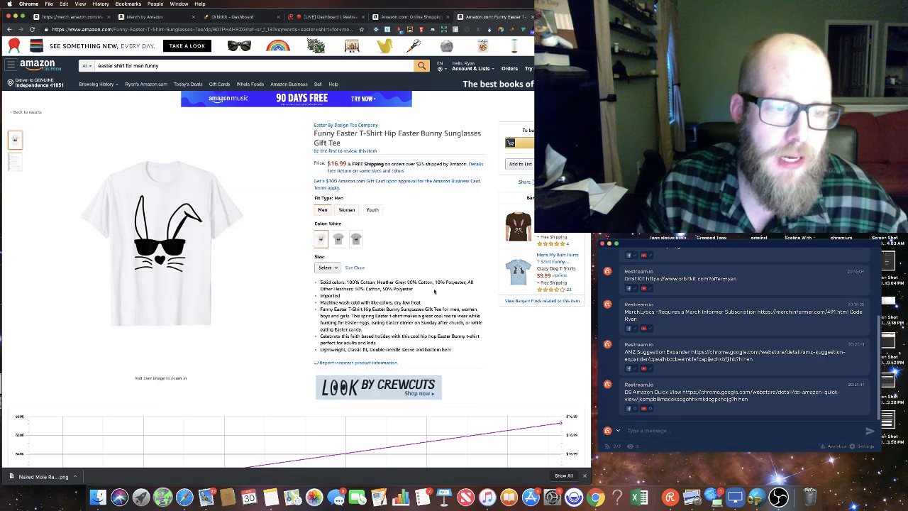
Step: Replace the Amazon search query with 'easter shirts' to show suggestions with search-volume estimates
{"action": "left_click", "coordinate": [209, 64]}
{"action": "key", "text": "super+a"}
{"action": "key", "text": "BackSpace"}
{"action": "type", "text": "easter shirts"}
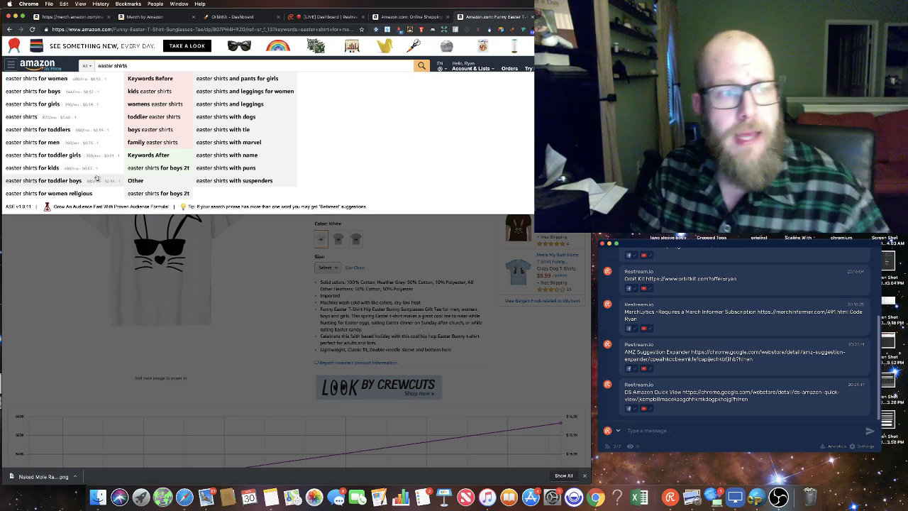
{"action": "scroll", "coordinate": [102, 120], "scroll_direction": "down", "scroll_amount": 1}
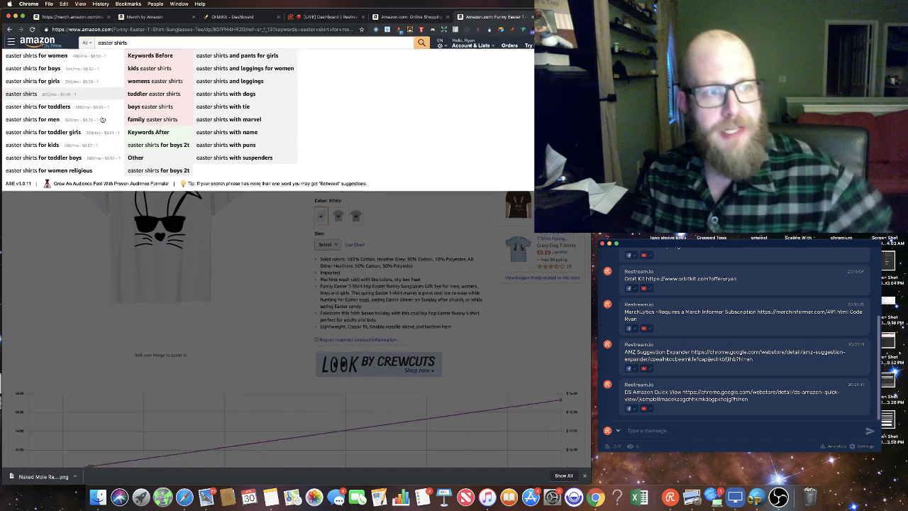
{"action": "scroll", "coordinate": [101, 119], "scroll_direction": "up", "scroll_amount": 1}
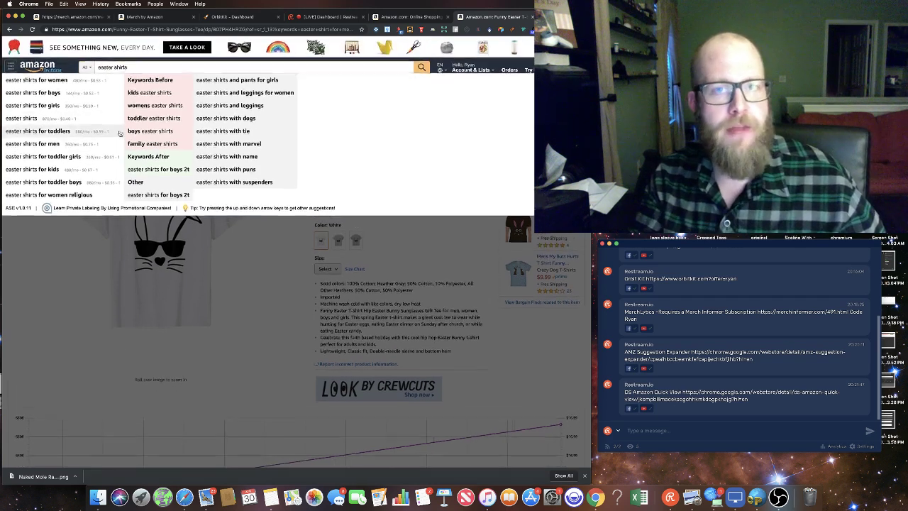
Step: Search Google for 'funny shirts' in a new tab to see its keyword volume panels
{"action": "key", "text": "super+t"}
{"action": "type", "text": "google"}
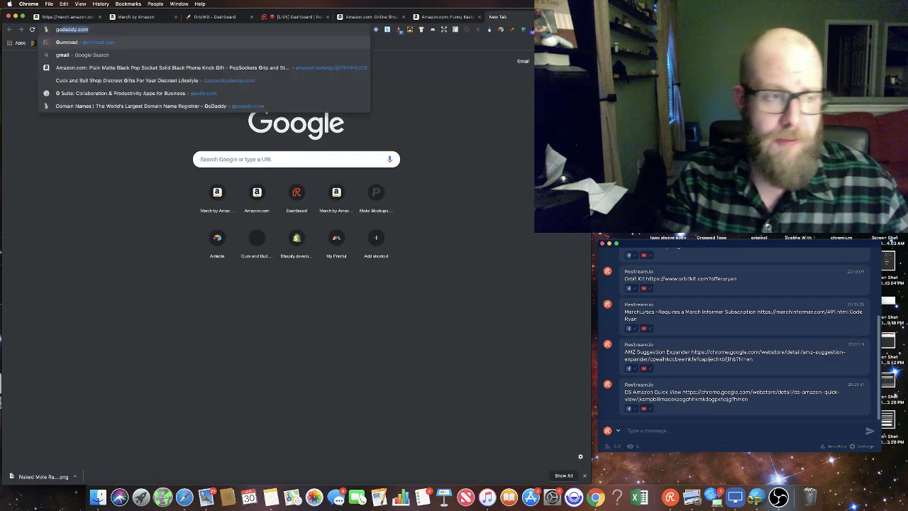
{"action": "key", "text": "Return"}
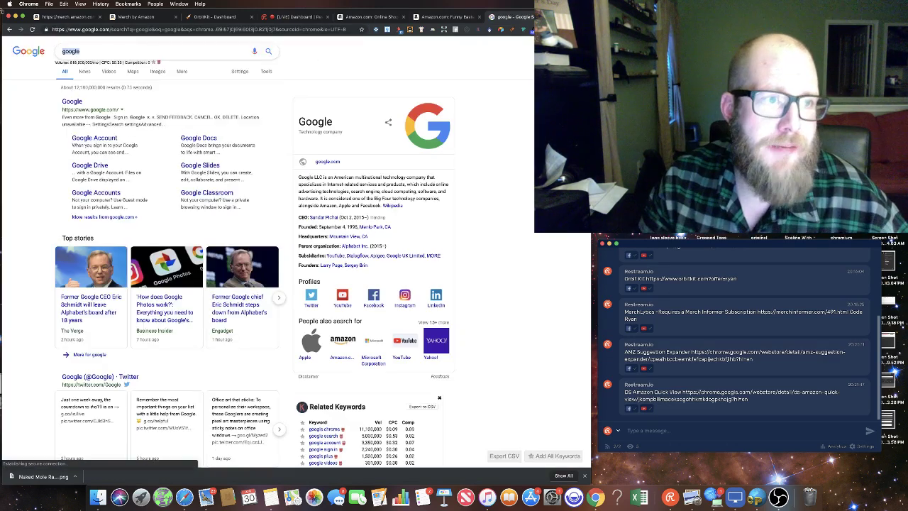
{"action": "type", "text": "funny shi"}
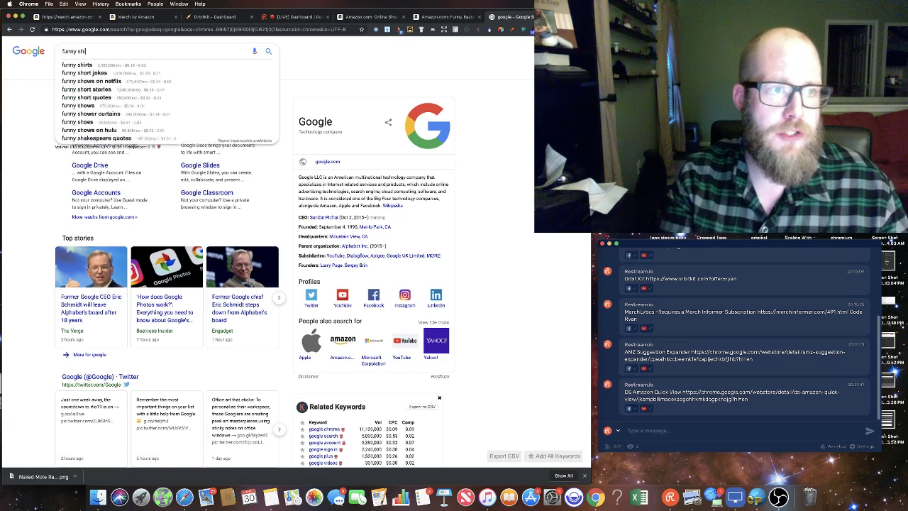
{"action": "type", "text": "rts"}
{"action": "key", "text": "Return"}
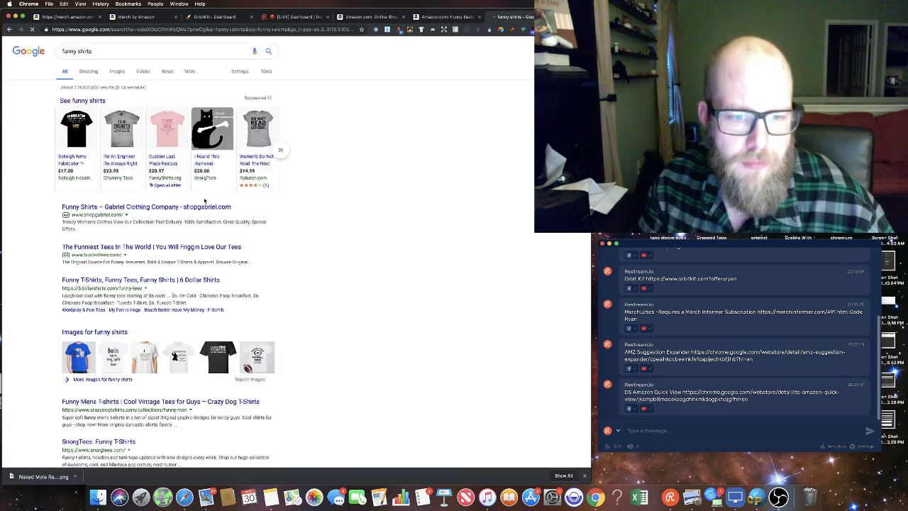
{"action": "scroll", "coordinate": [223, 194], "scroll_direction": "down", "scroll_amount": 5}
{"action": "scroll", "coordinate": [223, 195], "scroll_direction": "up", "scroll_amount": 10}
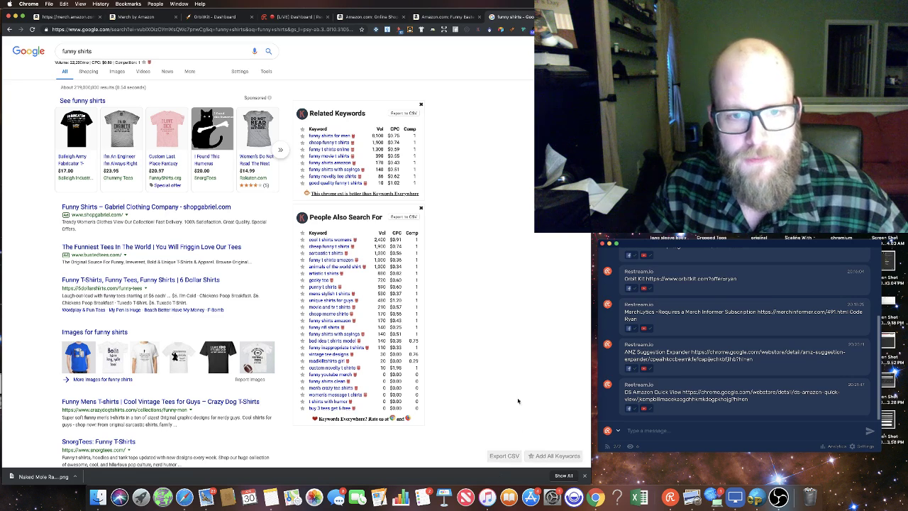
Step: Get keyword data for the word 'Satisfaction' from a result snippet, then close the popup
{"action": "left_click_drag", "start_coordinate": [220, 222], "coordinate": [196, 223]}
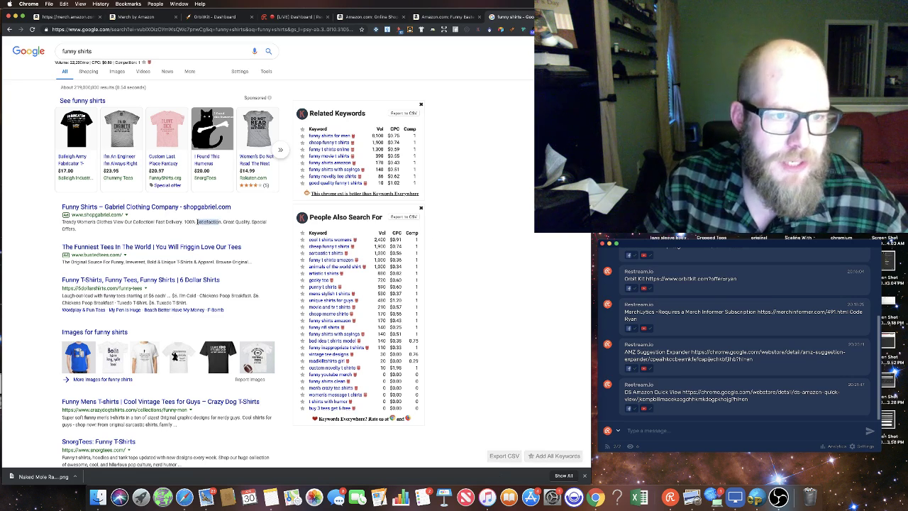
{"action": "right_click", "coordinate": [204, 222]}
{"action": "left_click", "coordinate": [247, 262]}
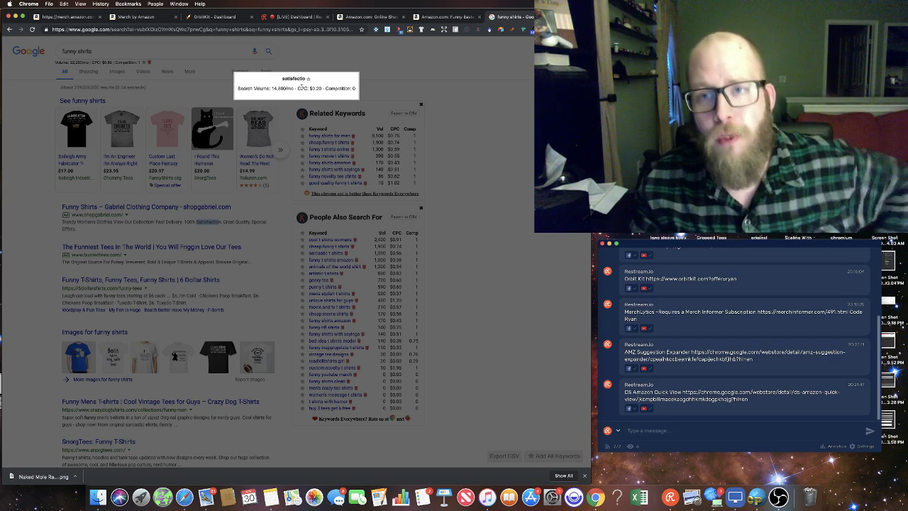
{"action": "left_click", "coordinate": [472, 148]}
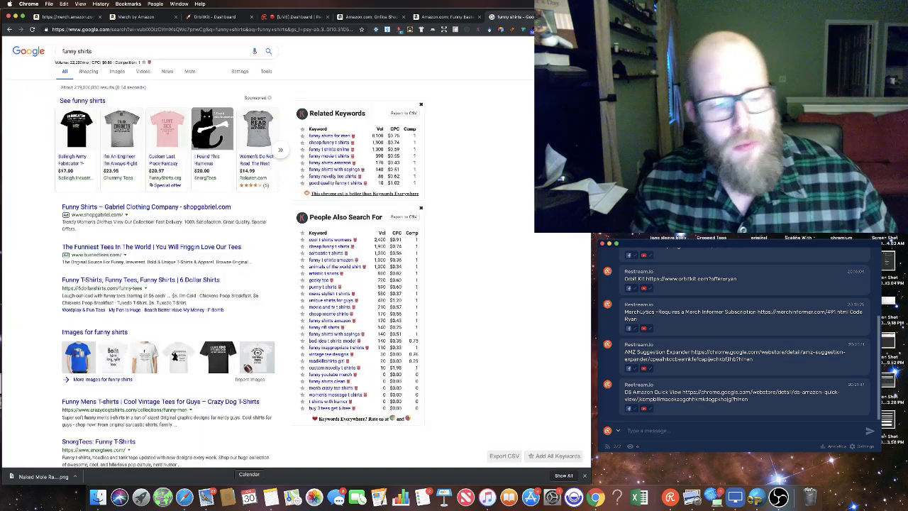
Step: Post the Keywords Everywhere Chrome Web Store link from Notes into the Restream chat
{"action": "left_click", "coordinate": [276, 500]}
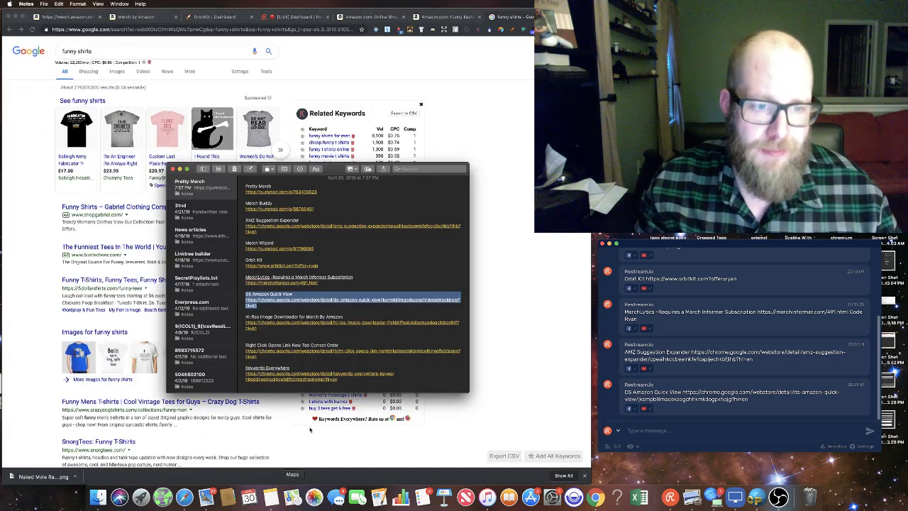
{"action": "left_click", "coordinate": [286, 338]}
{"action": "left_click_drag", "start_coordinate": [346, 383], "coordinate": [242, 373]}
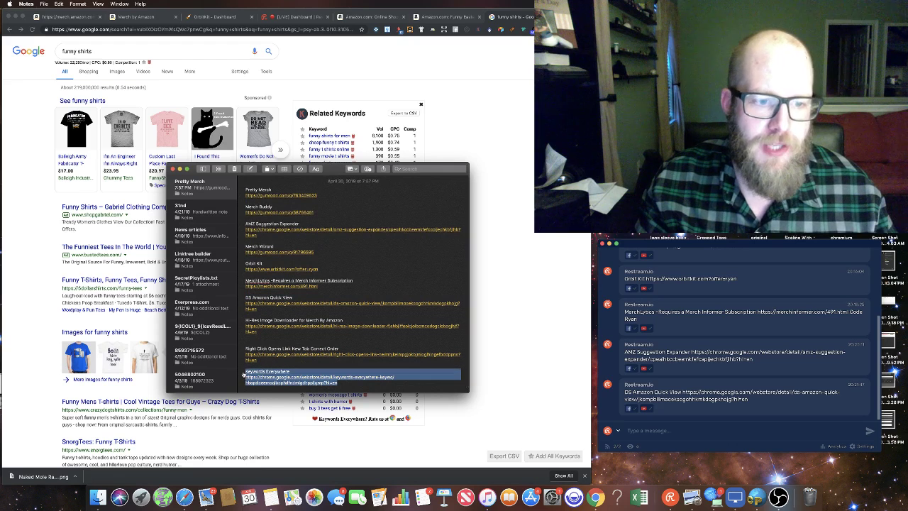
{"action": "left_click", "coordinate": [670, 431]}
{"action": "key", "text": "super+v"}
{"action": "key", "text": "Return"}
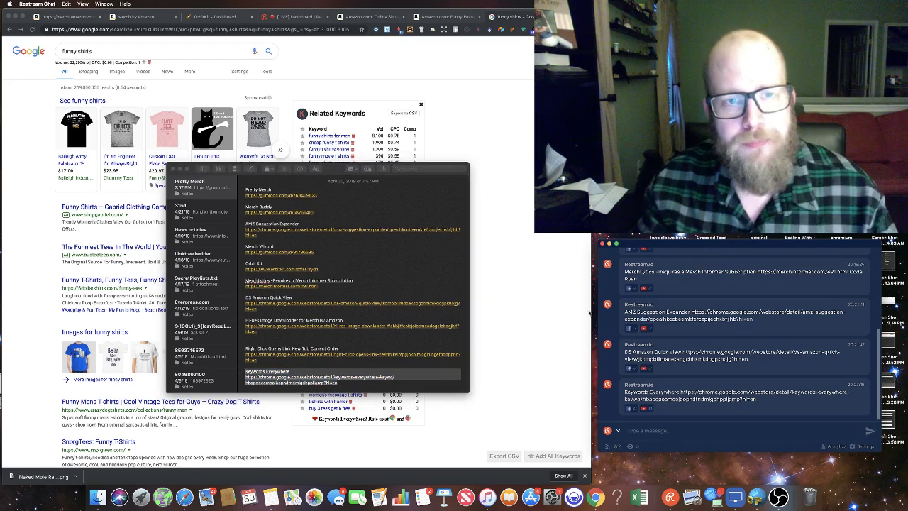
{"action": "left_click", "coordinate": [493, 220]}
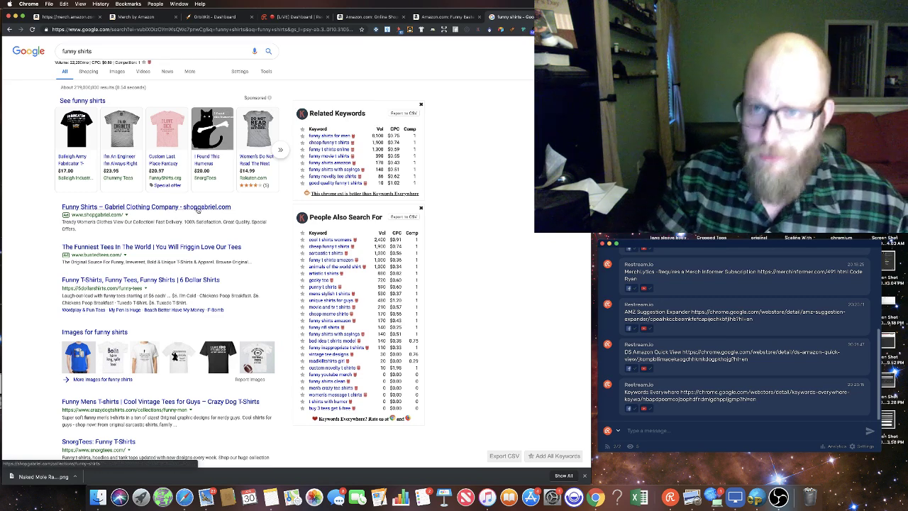
Step: Open the CafePress, SnorgTees and Crazy Dog results in new tabs
{"action": "scroll", "coordinate": [197, 248], "scroll_direction": "down", "scroll_amount": 5}
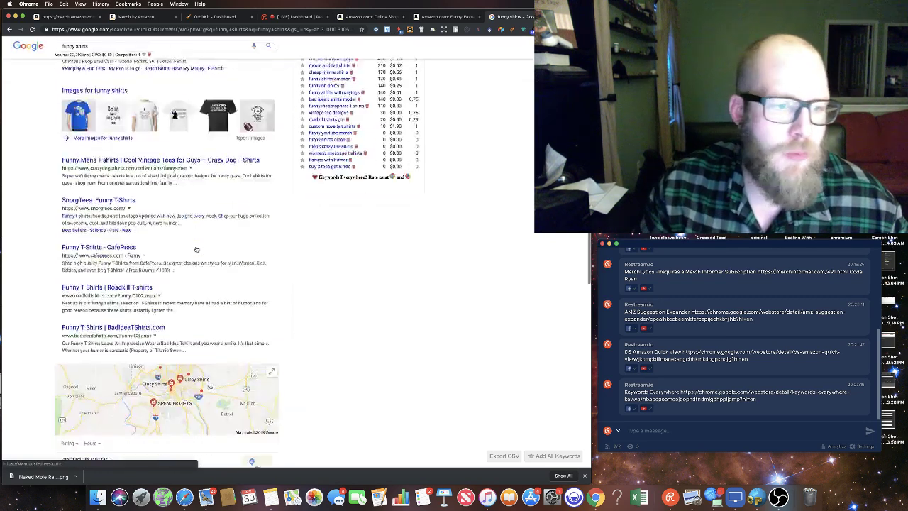
{"action": "left_click", "coordinate": [119, 160], "text": "super"}
{"action": "left_click", "coordinate": [99, 111], "text": "super"}
{"action": "left_click", "coordinate": [142, 71], "text": "super"}
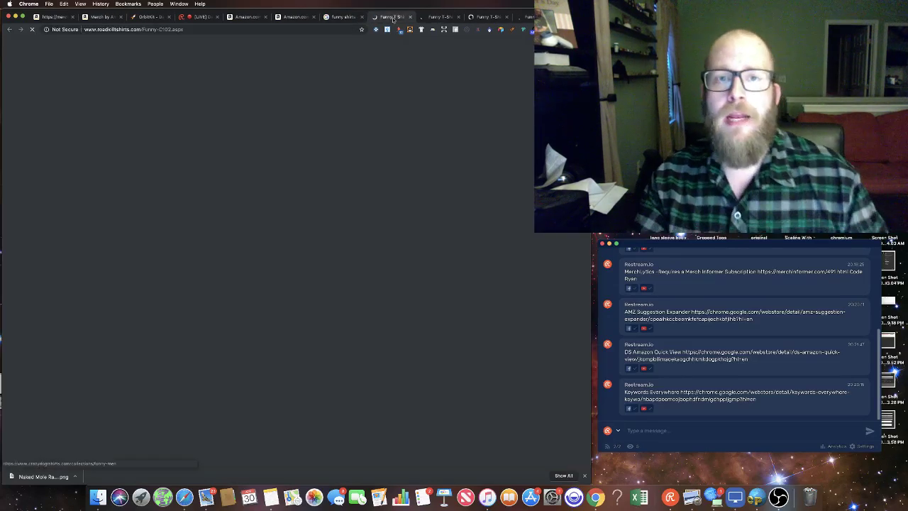
Step: Show the Roadkill Funny T-Shirts page and select the Right Click Opens Link New Tab entry in Notes
{"action": "left_click", "coordinate": [392, 17]}
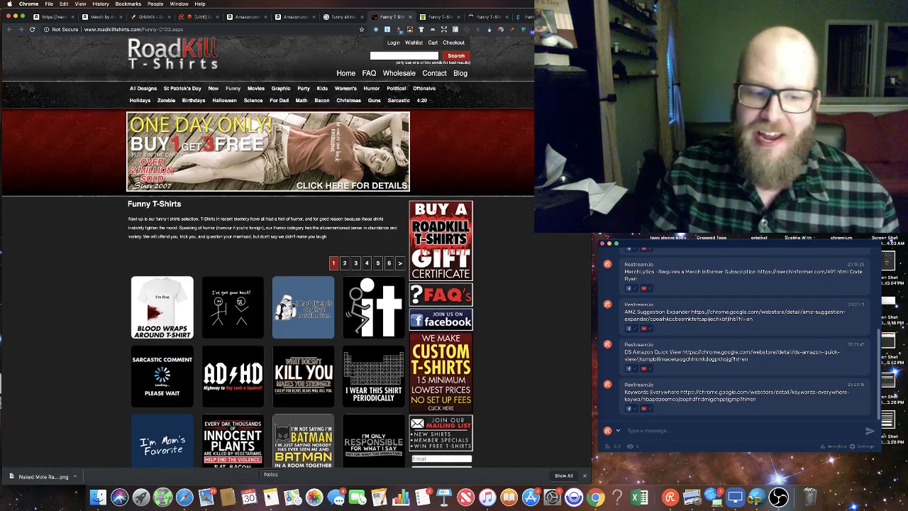
{"action": "left_click", "coordinate": [270, 497]}
{"action": "left_click_drag", "start_coordinate": [270, 360], "coordinate": [244, 349]}
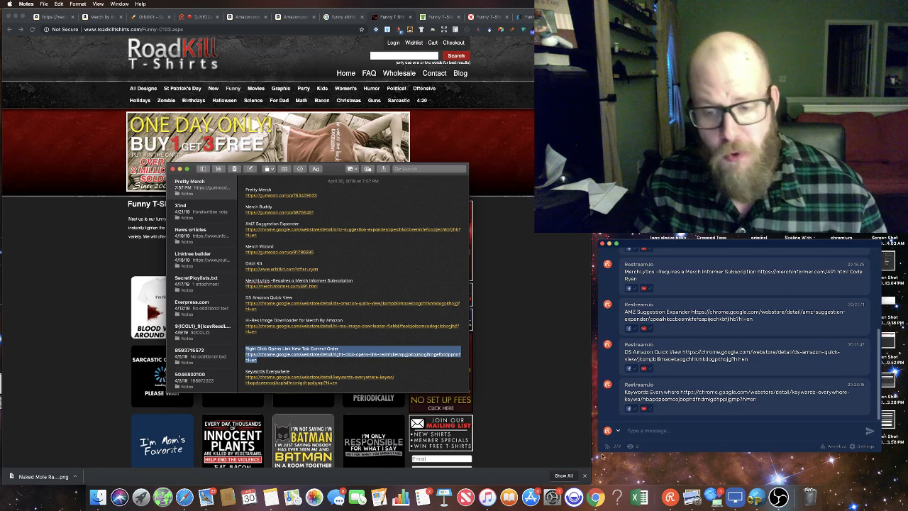
Step: Send the Right Click Opens Link New Tab Correct Order link to Restream chat, then return to Roadkill
{"action": "left_click", "coordinate": [649, 434]}
{"action": "key", "text": "super+v"}
{"action": "key", "text": "Return"}
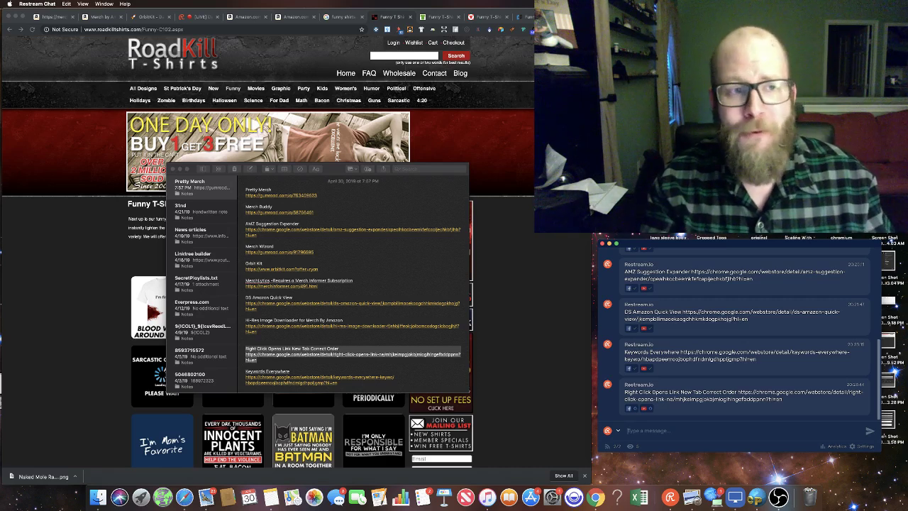
{"action": "left_click", "coordinate": [518, 306]}
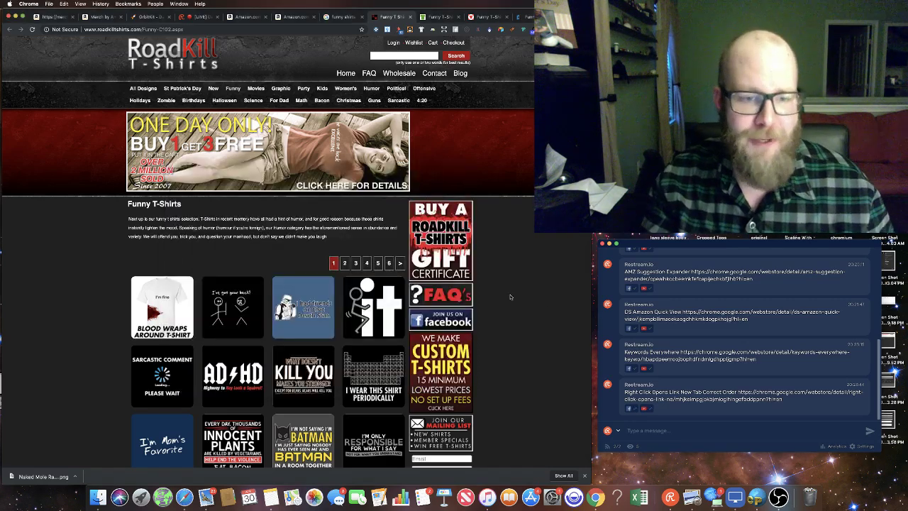
Step: Open the Bushwood Country Club shirt and look over its style, colour and size options
{"action": "scroll", "coordinate": [304, 250], "scroll_direction": "down", "scroll_amount": 5}
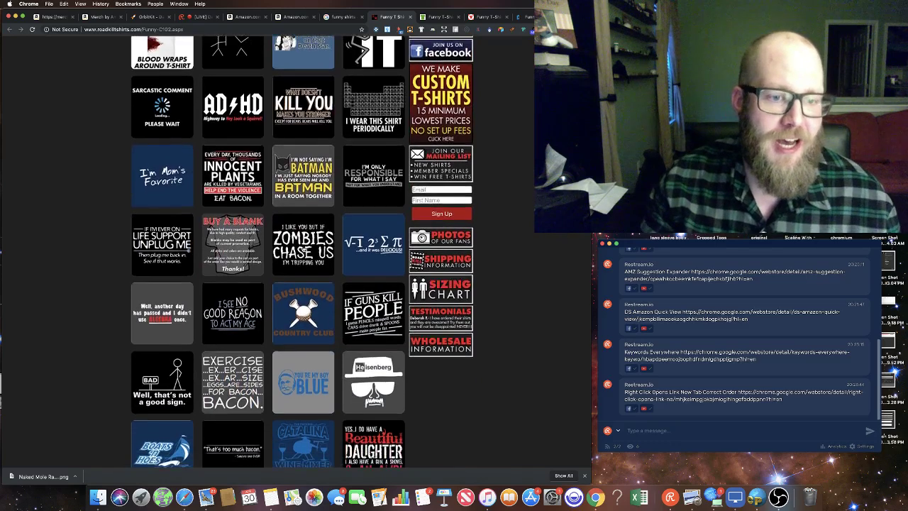
{"action": "scroll", "coordinate": [304, 250], "scroll_direction": "down", "scroll_amount": 10}
{"action": "scroll", "coordinate": [303, 250], "scroll_direction": "down", "scroll_amount": 15}
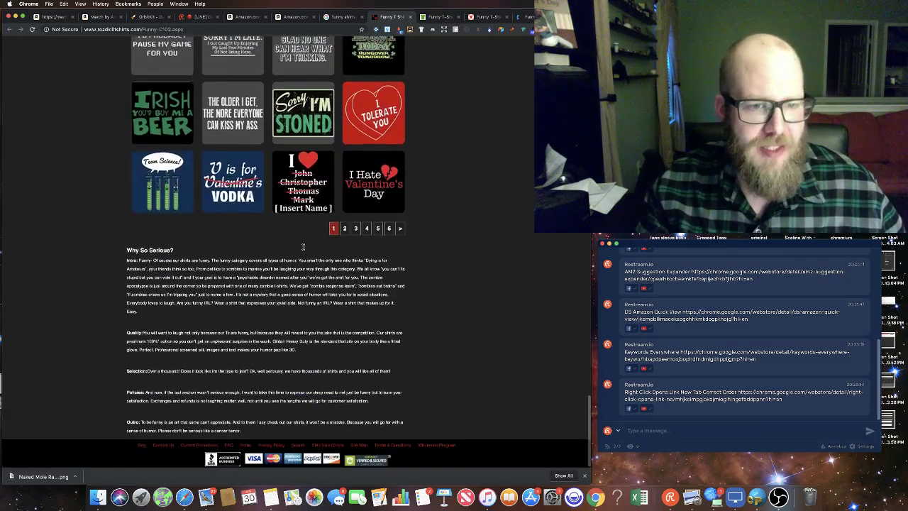
{"action": "scroll", "coordinate": [355, 280], "scroll_direction": "up", "scroll_amount": 4}
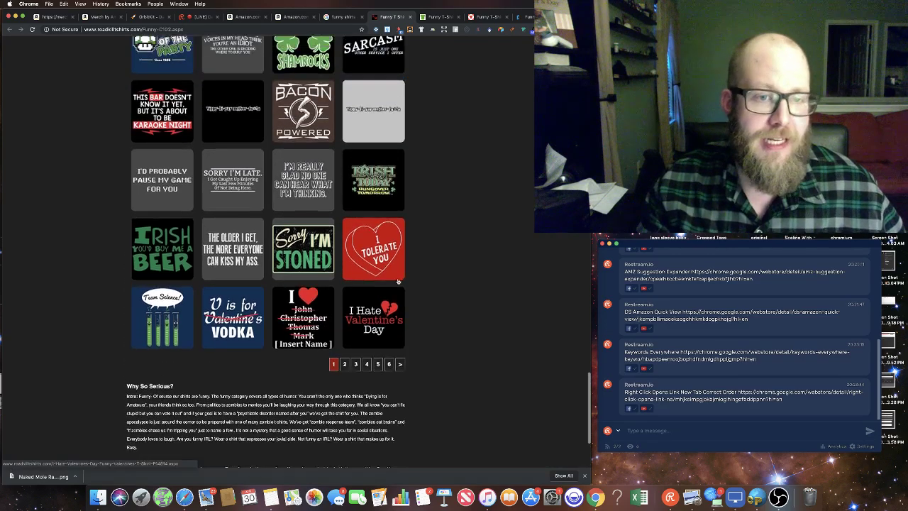
{"action": "scroll", "coordinate": [398, 281], "scroll_direction": "up", "scroll_amount": 10}
{"action": "left_click", "coordinate": [301, 208]}
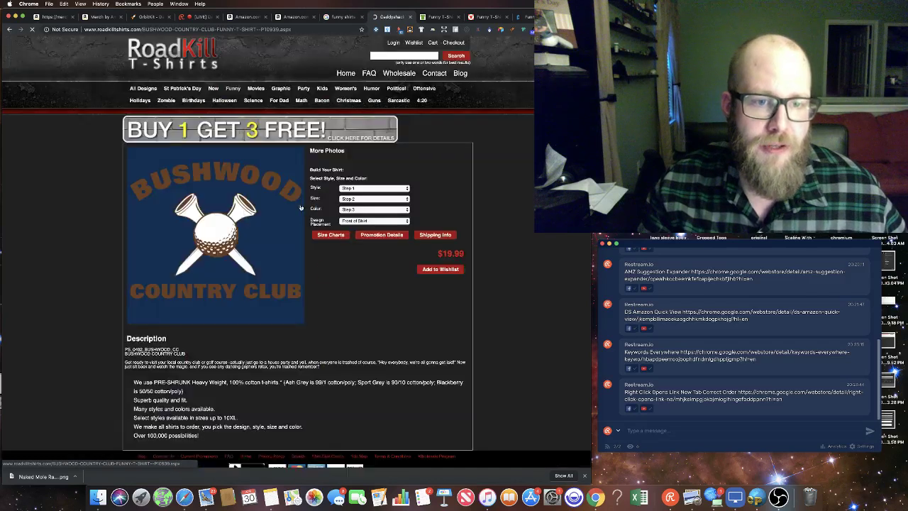
{"action": "left_click", "coordinate": [377, 188]}
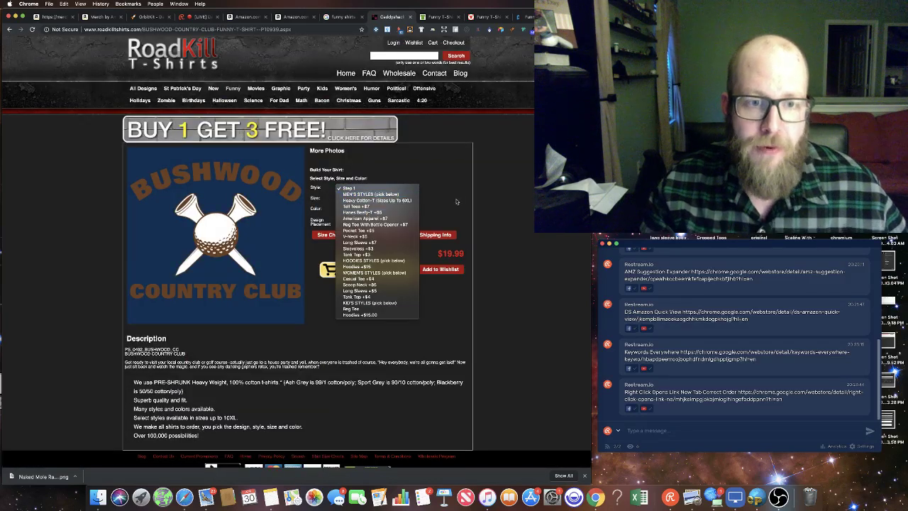
{"action": "left_click", "coordinate": [373, 194]}
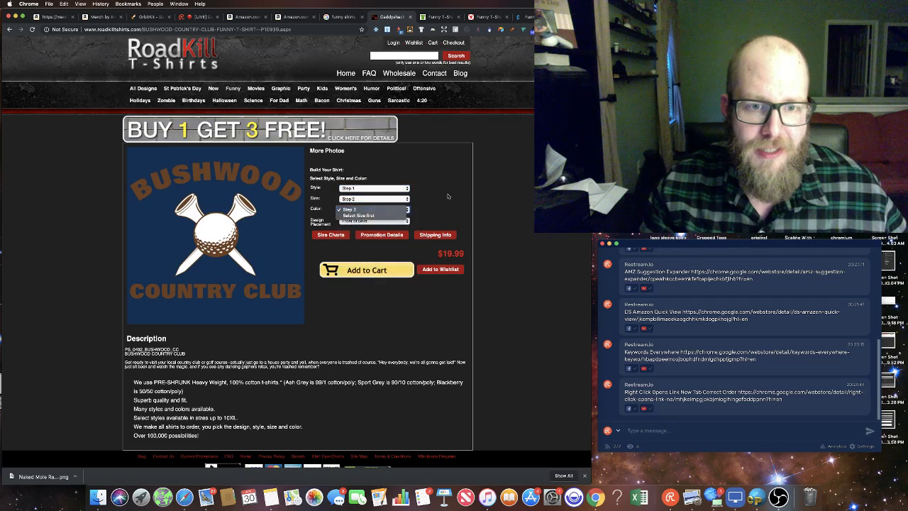
{"action": "left_click", "coordinate": [375, 188]}
{"action": "left_click", "coordinate": [375, 188]}
{"action": "left_click", "coordinate": [375, 199]}
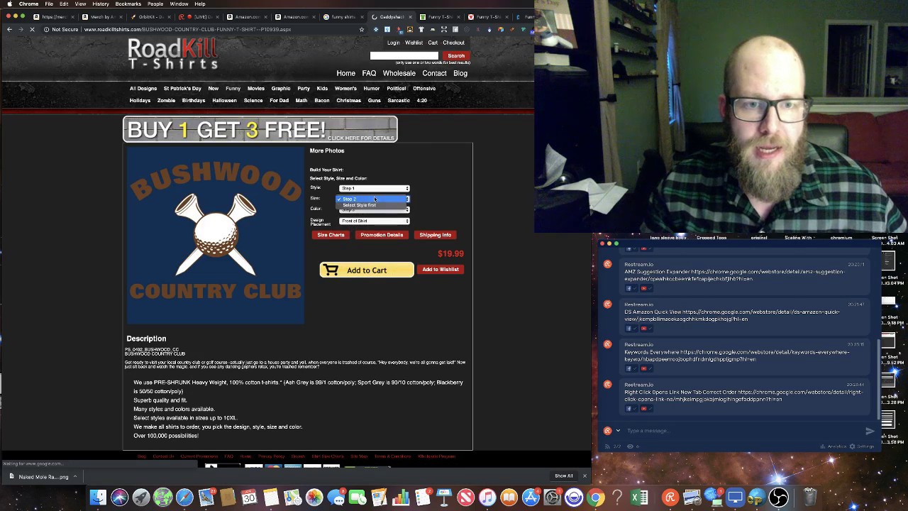
{"action": "left_click", "coordinate": [374, 199]}
Step: Choose Tall Tees +$7, size 2X-Large +$8 and colour Red, then return to the RoadKill homepage
{"action": "left_click", "coordinate": [375, 188]}
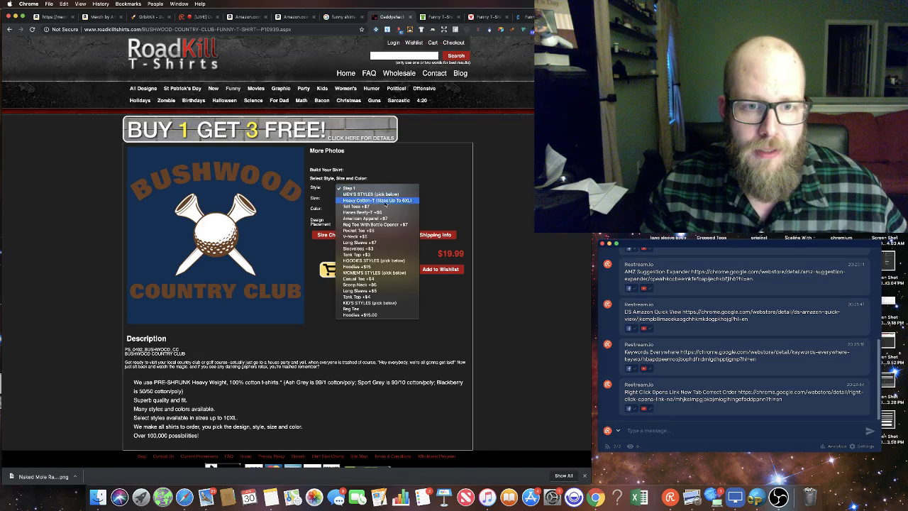
{"action": "left_click", "coordinate": [362, 206]}
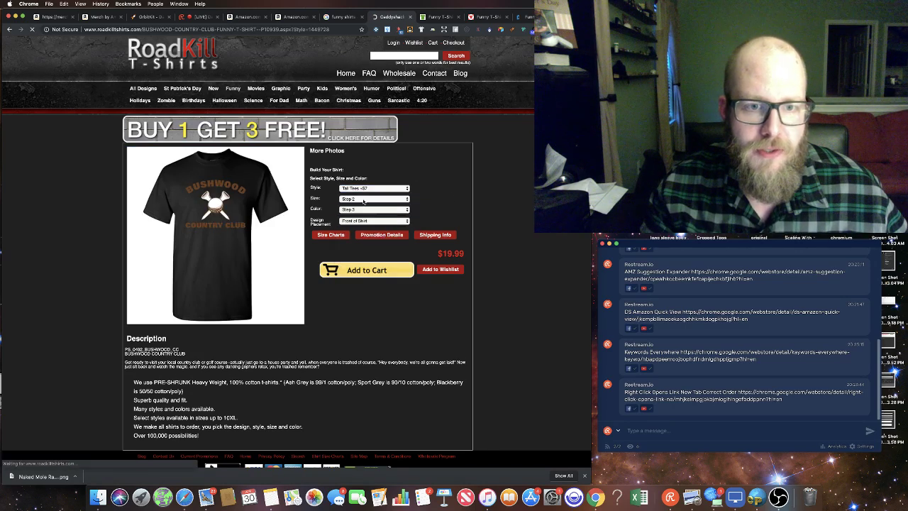
{"action": "left_click", "coordinate": [374, 198]}
{"action": "left_click", "coordinate": [389, 212]}
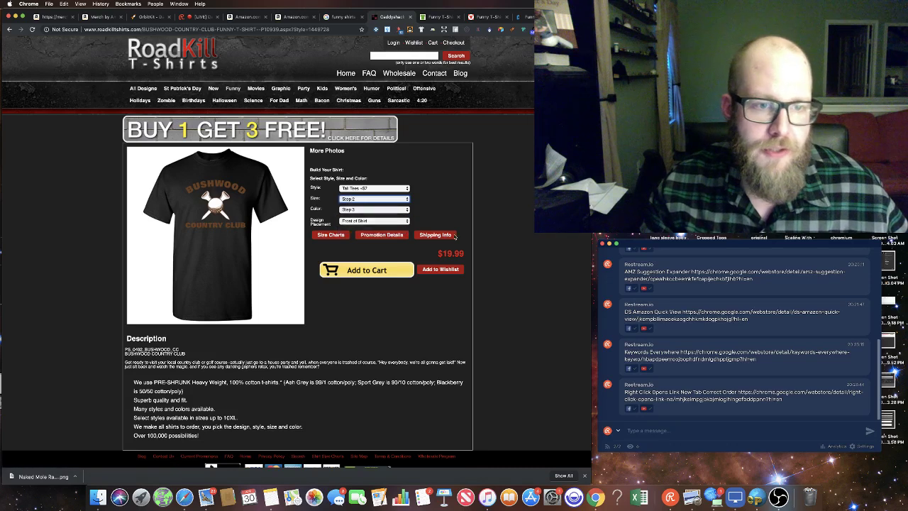
{"action": "left_click", "coordinate": [389, 210]}
{"action": "left_click", "coordinate": [366, 238]}
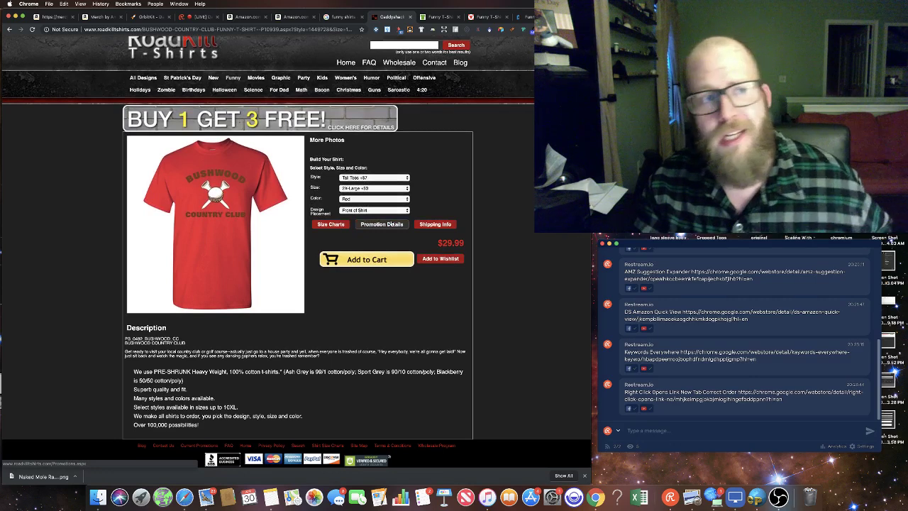
{"action": "left_click", "coordinate": [169, 57]}
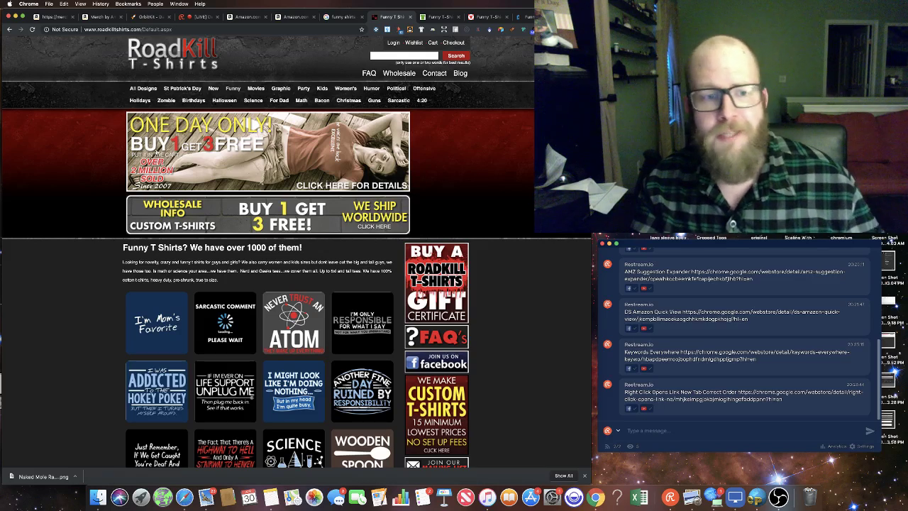
Step: Scroll through the RoadKill homepage's funny shirt design grid
{"action": "scroll", "coordinate": [255, 227], "scroll_direction": "down", "scroll_amount": 6}
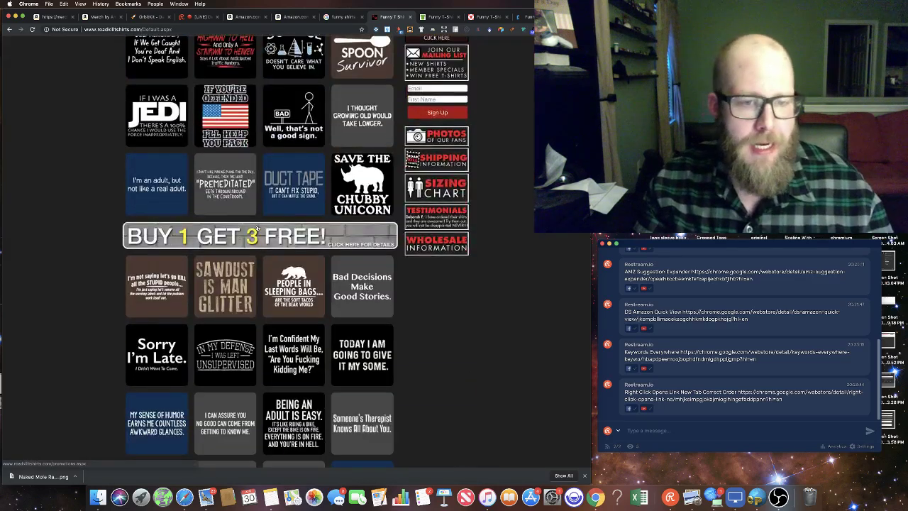
{"action": "scroll", "coordinate": [257, 228], "scroll_direction": "down", "scroll_amount": 10}
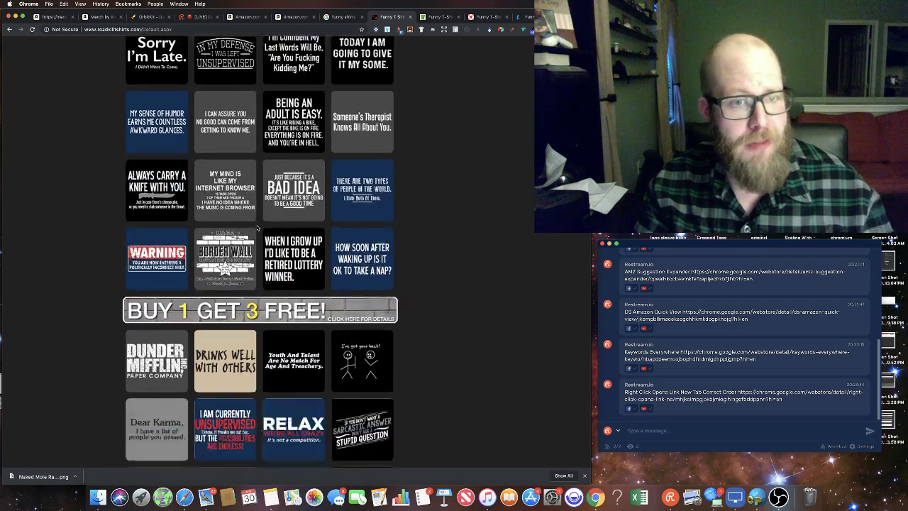
{"action": "scroll", "coordinate": [257, 228], "scroll_direction": "down", "scroll_amount": 2}
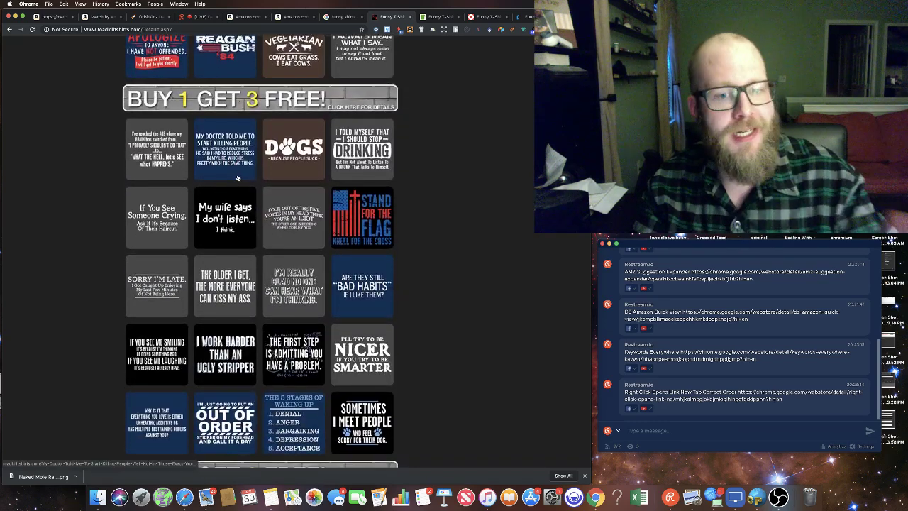
{"action": "scroll", "coordinate": [238, 178], "scroll_direction": "up", "scroll_amount": 20}
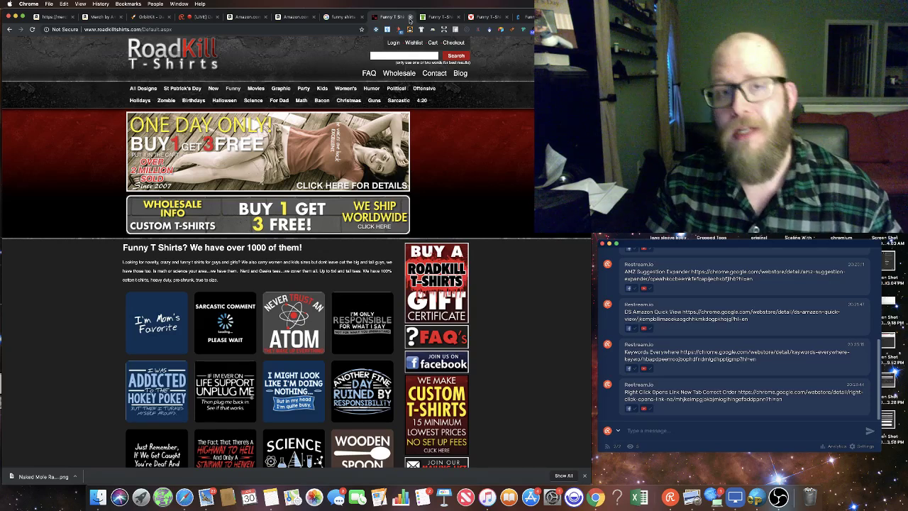
Step: Close the RoadKill, CafePress, SnorgTees and Crazy Dog tabs to return to Google's results
{"action": "left_click", "coordinate": [409, 17]}
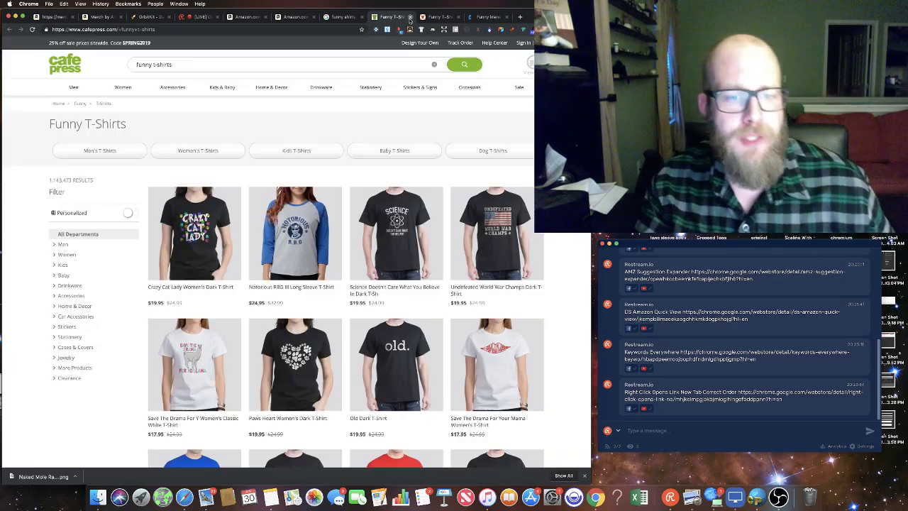
{"action": "left_click", "coordinate": [409, 17]}
{"action": "left_click", "coordinate": [410, 17]}
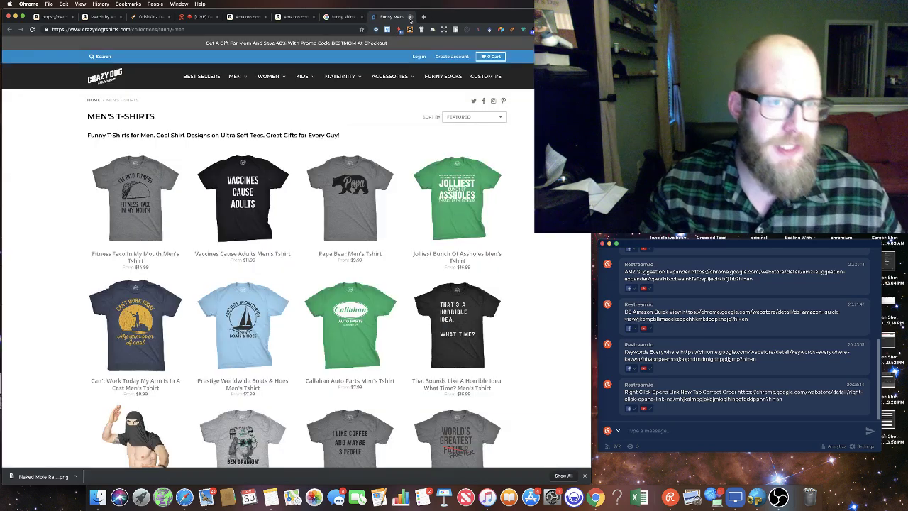
{"action": "left_click", "coordinate": [409, 17]}
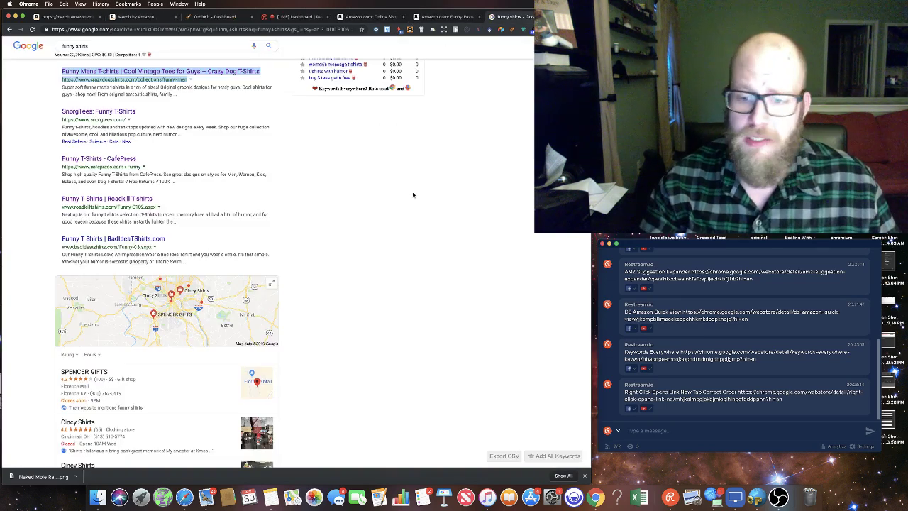
Step: Select the Hi-Res Image Downloader for Merch By Amazon link in Notes, then return to Amazon
{"action": "left_click", "coordinate": [271, 497]}
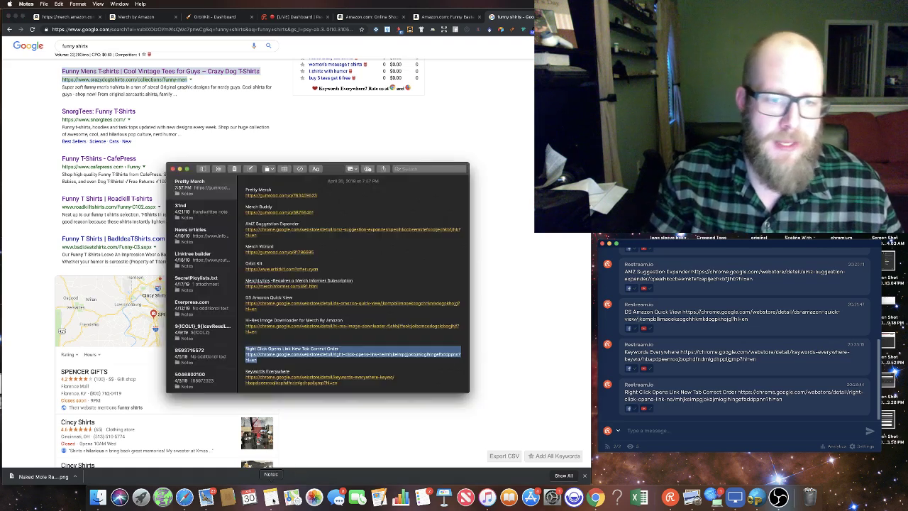
{"action": "left_click", "coordinate": [381, 264]}
{"action": "scroll", "coordinate": [362, 284], "scroll_direction": "down", "scroll_amount": 2}
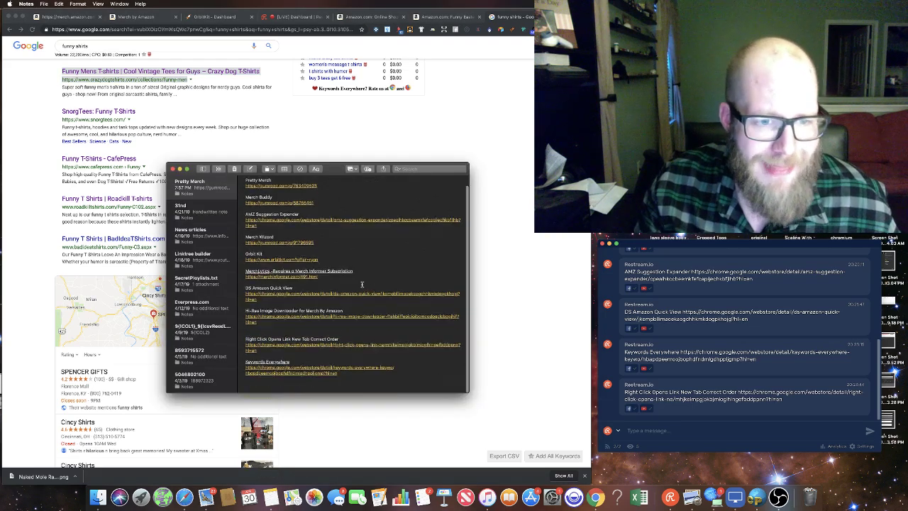
{"action": "left_click_drag", "start_coordinate": [264, 329], "coordinate": [231, 317]}
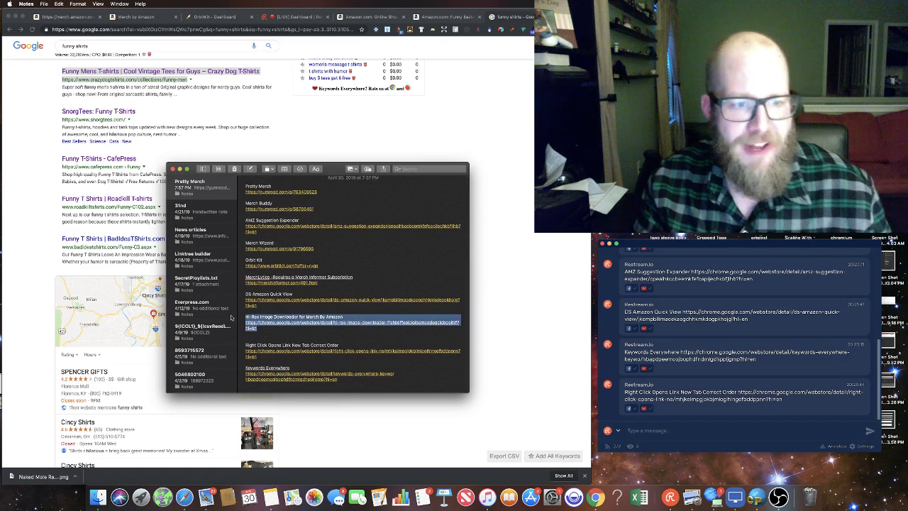
{"action": "left_click", "coordinate": [445, 17]}
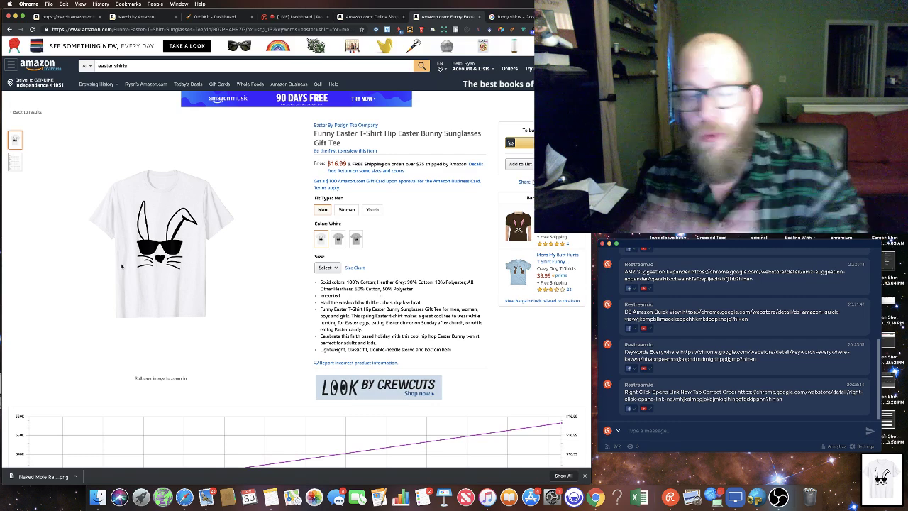
Step: Download the Funny Easter bunny sunglasses shirt's hi-res image, then show the Notes link list again
{"action": "scroll", "coordinate": [122, 266], "scroll_direction": "down", "scroll_amount": 1}
{"action": "right_click", "coordinate": [144, 226]}
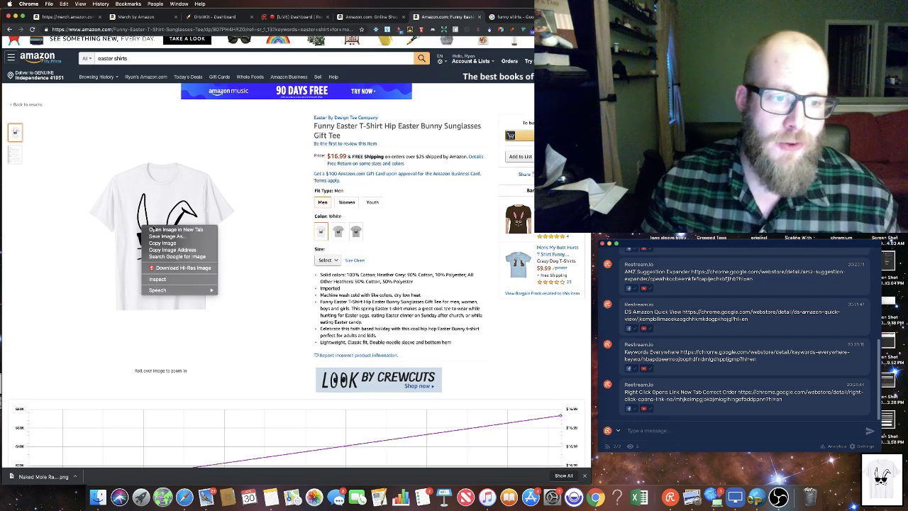
{"action": "left_click", "coordinate": [196, 270]}
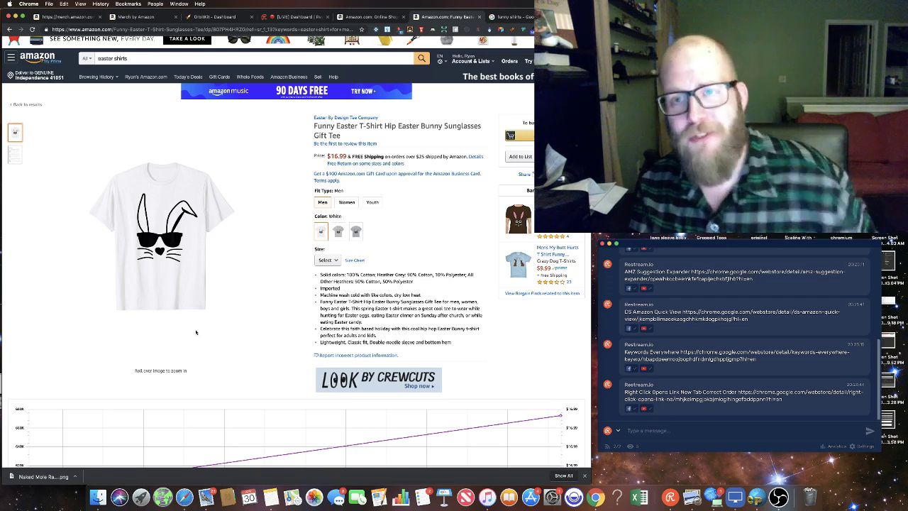
{"action": "left_click", "coordinate": [267, 495]}
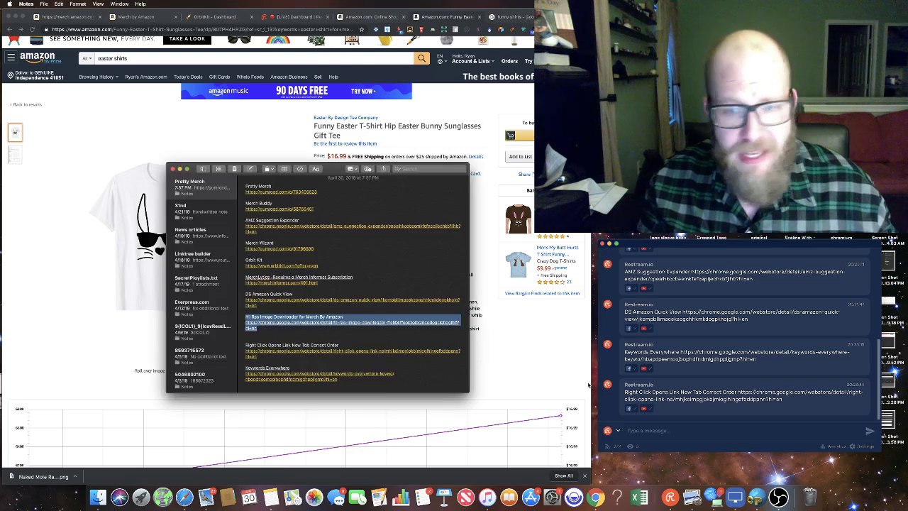
Step: Post the Hi-Res Image Downloader for Merch By Amazon link in Restream chat, then return to Amazon
{"action": "left_click", "coordinate": [656, 438]}
{"action": "key", "text": "super+v"}
{"action": "key", "text": "Return"}
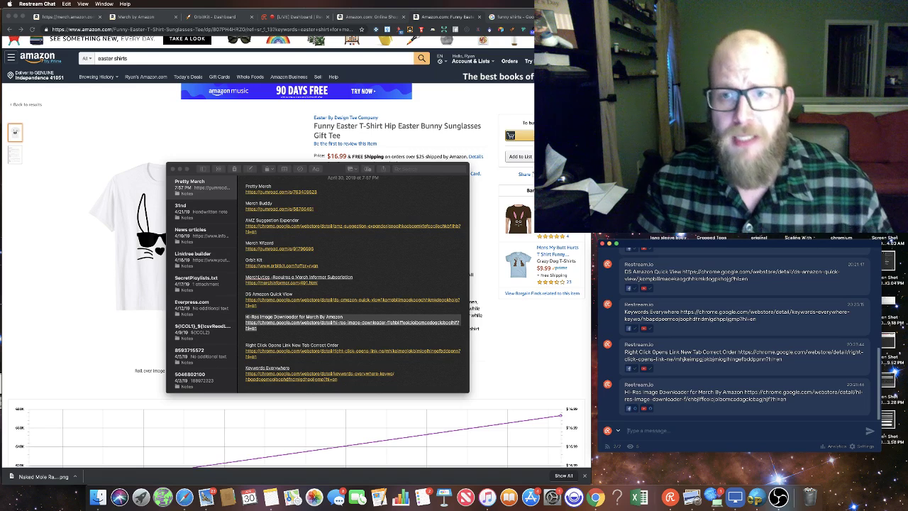
{"action": "left_click", "coordinate": [555, 377]}
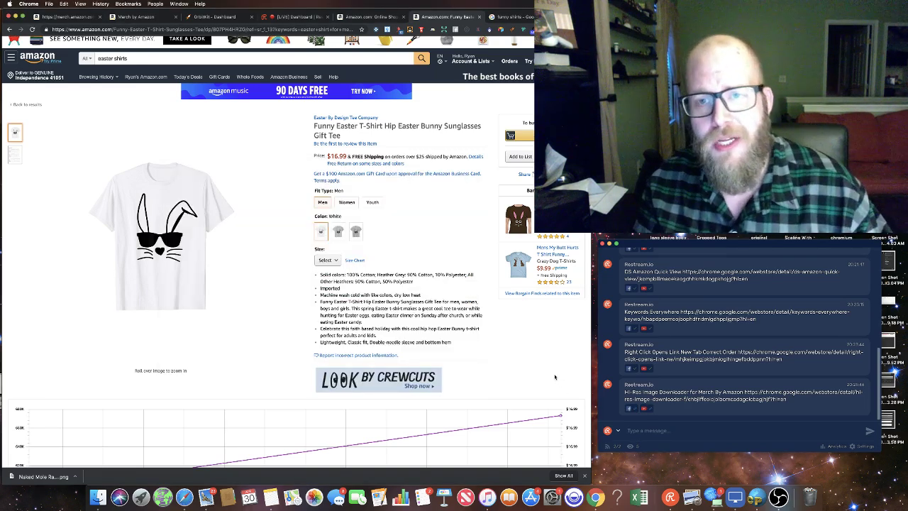